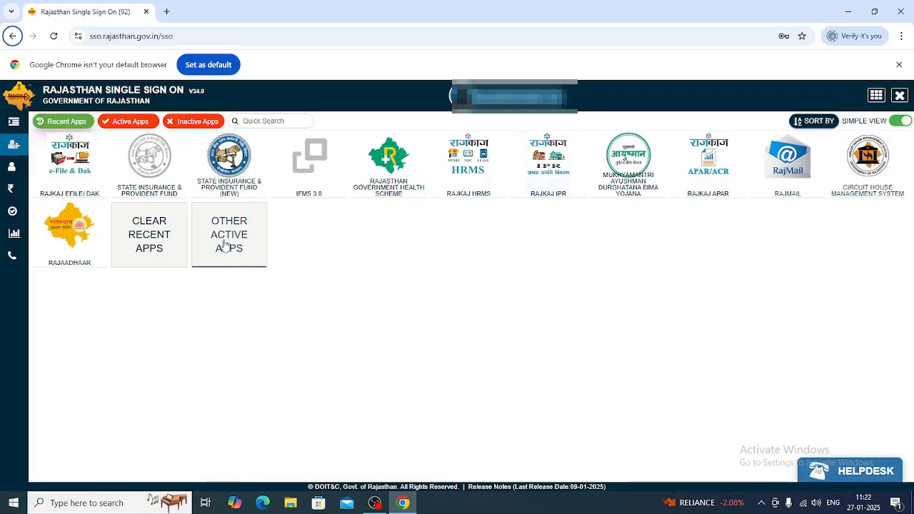
Step: Launch RajKaj IPR from the SSO dashboard and open the employee profile for updating
left_click(550, 183)
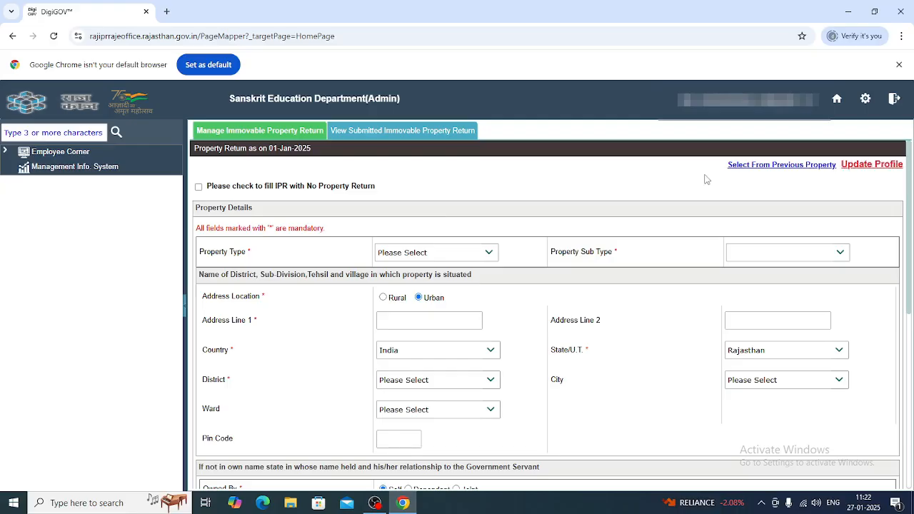
left_click(871, 168)
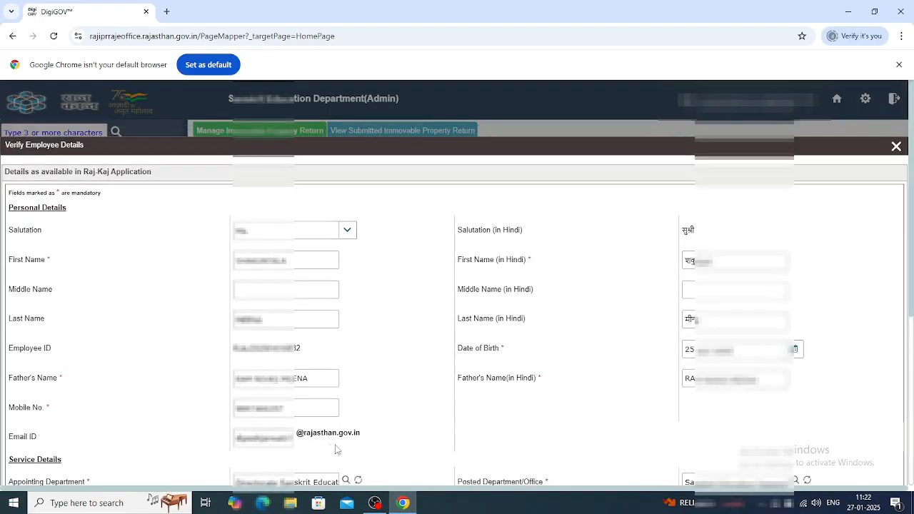
Step: Change Basic Pay to 3750, enter the verification code, tick the declaration and save
scroll(388, 408, "down", 4)
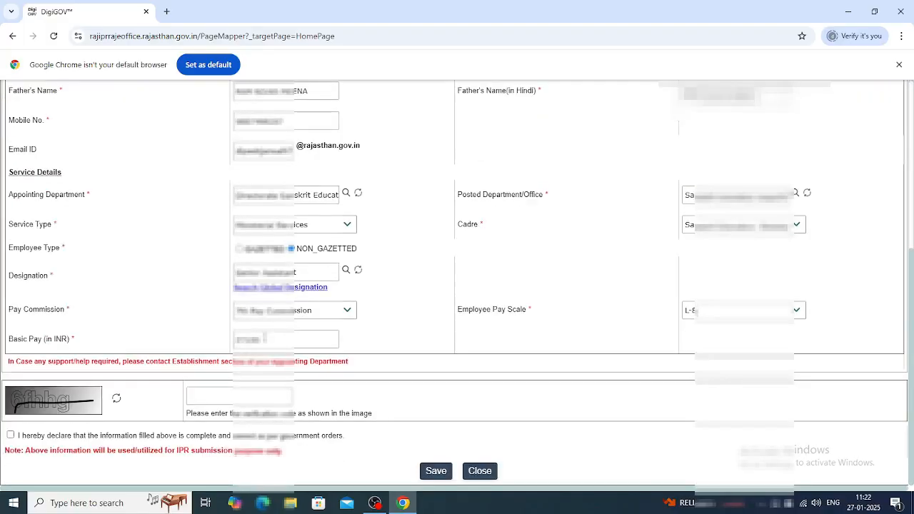
double_click(263, 338)
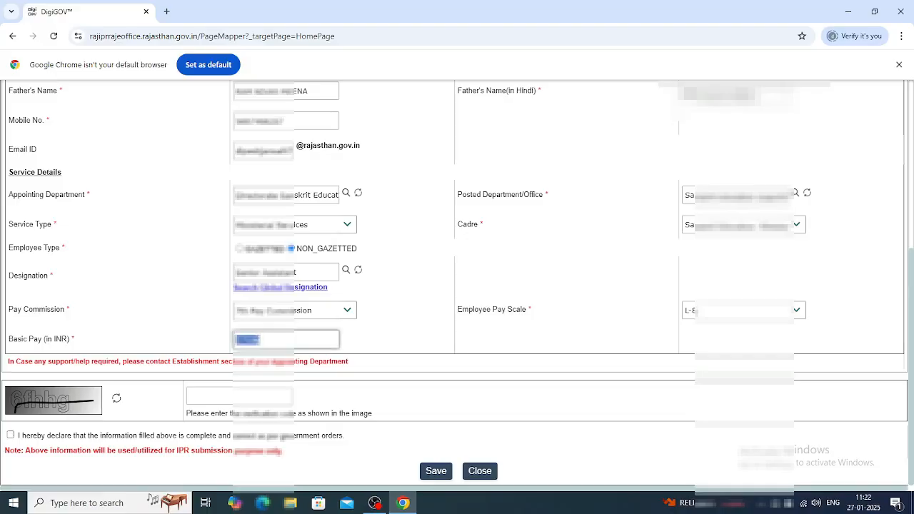
type("3750")
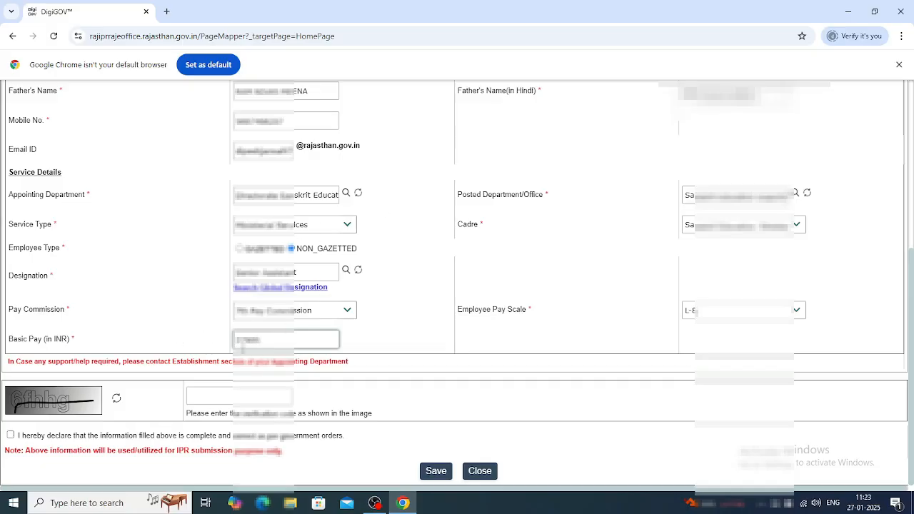
left_click(238, 393)
left_click(238, 394)
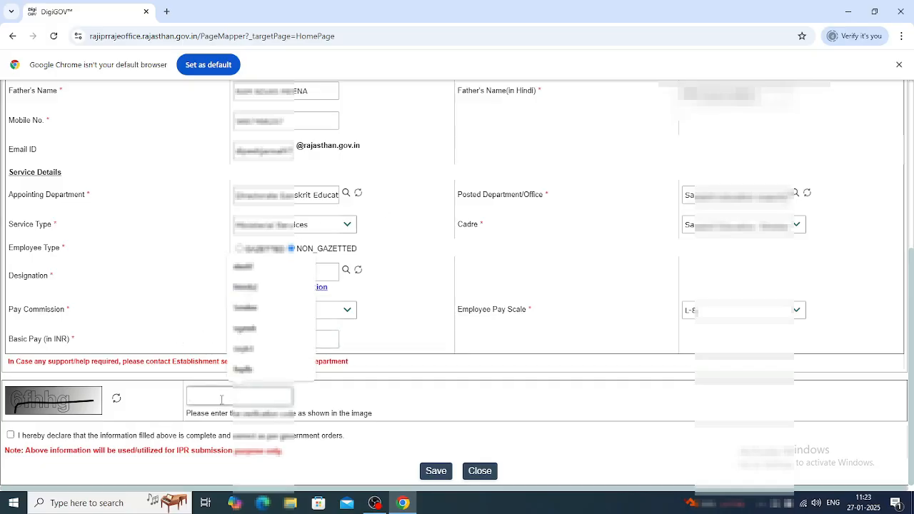
type("6fhhg")
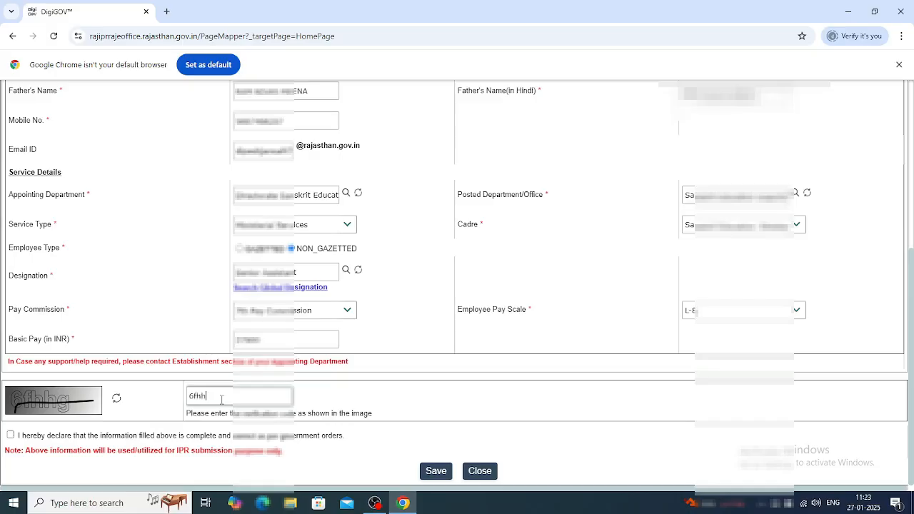
left_click(11, 435)
left_click(436, 471)
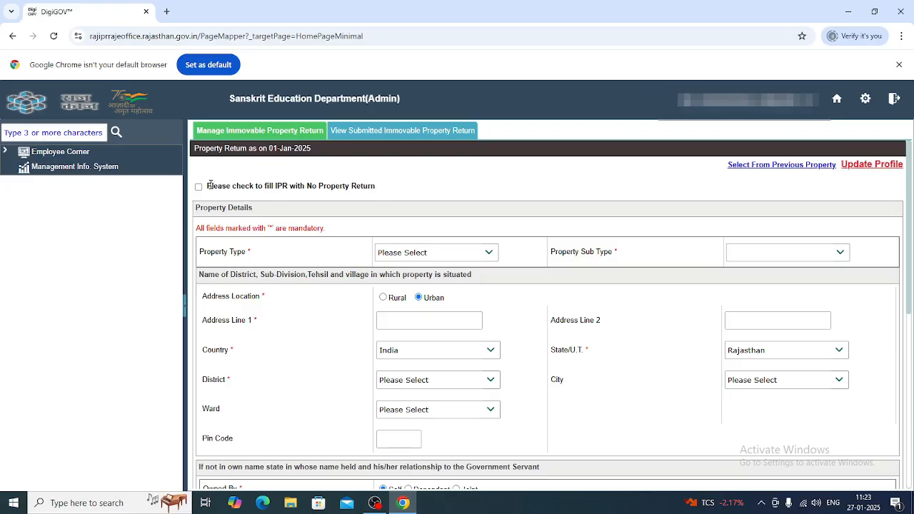
Step: Mark the return as No Property with remark NILL PROPERTY and submit it
left_click_drag(207, 185, 391, 189)
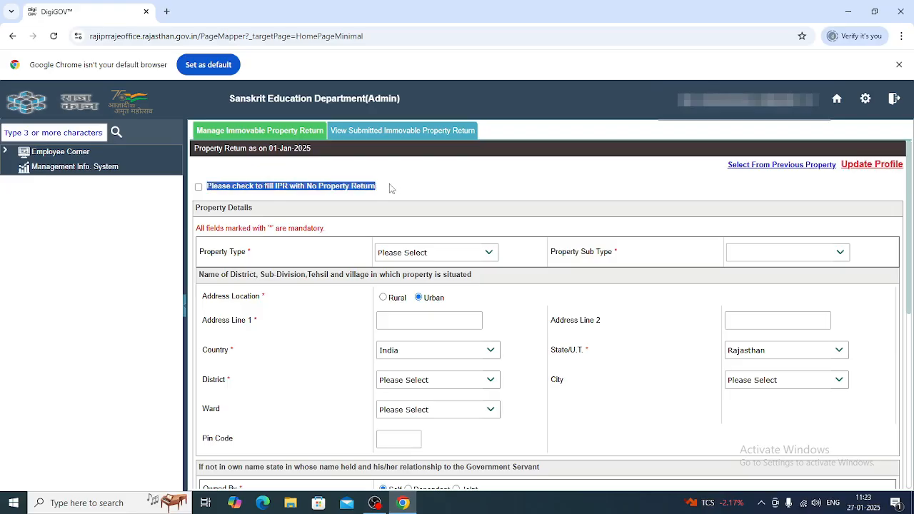
left_click(391, 191)
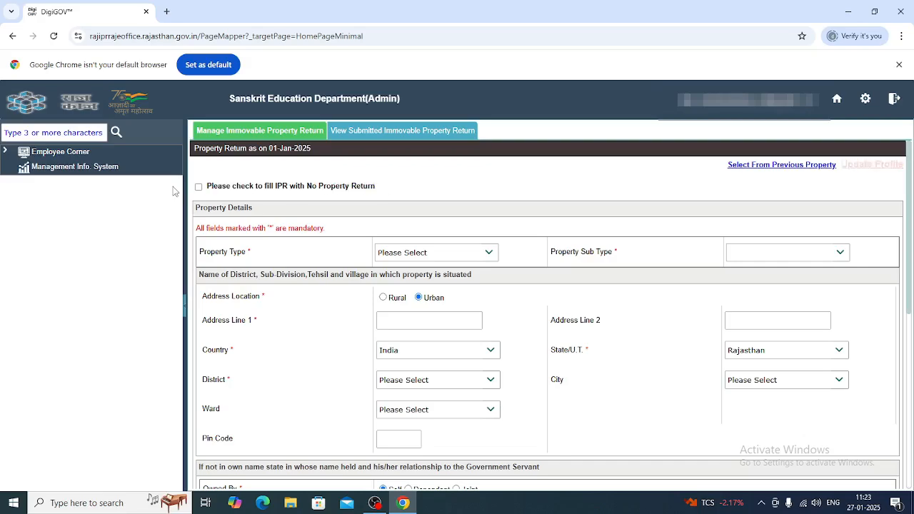
left_click(199, 188)
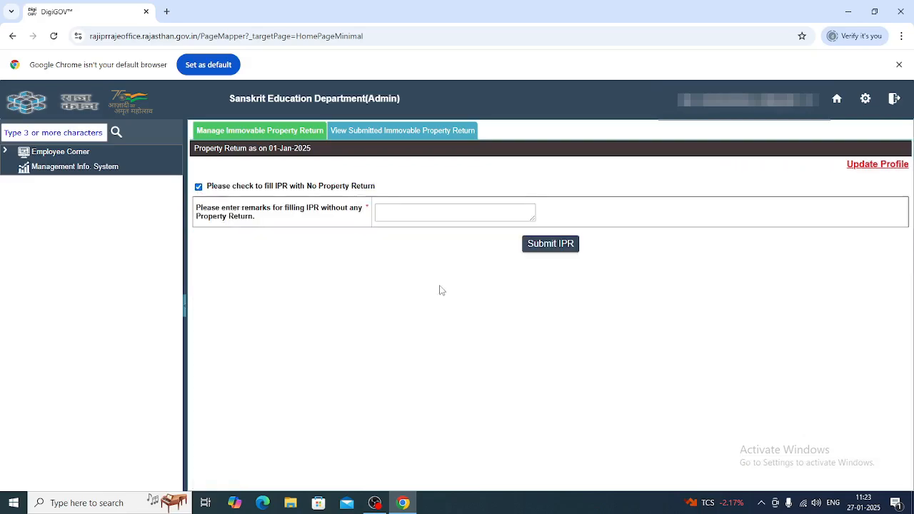
left_click(435, 217)
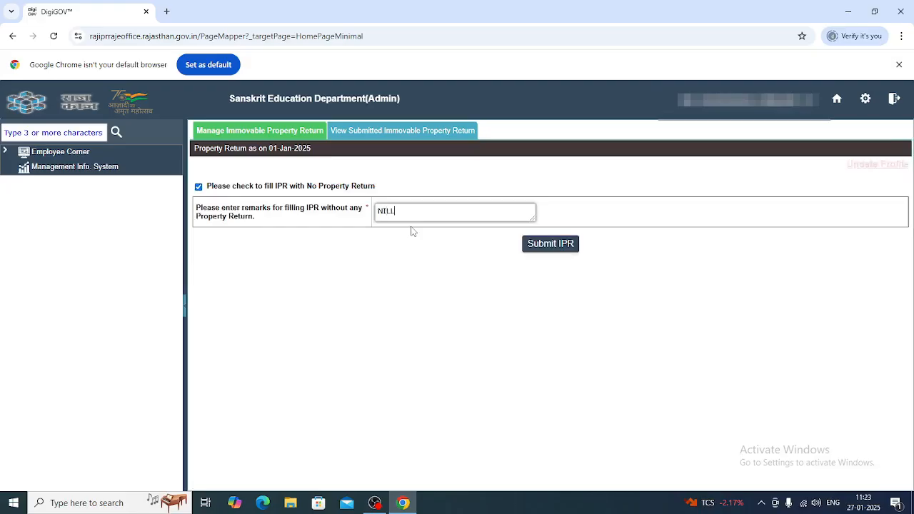
type("NILL PR")
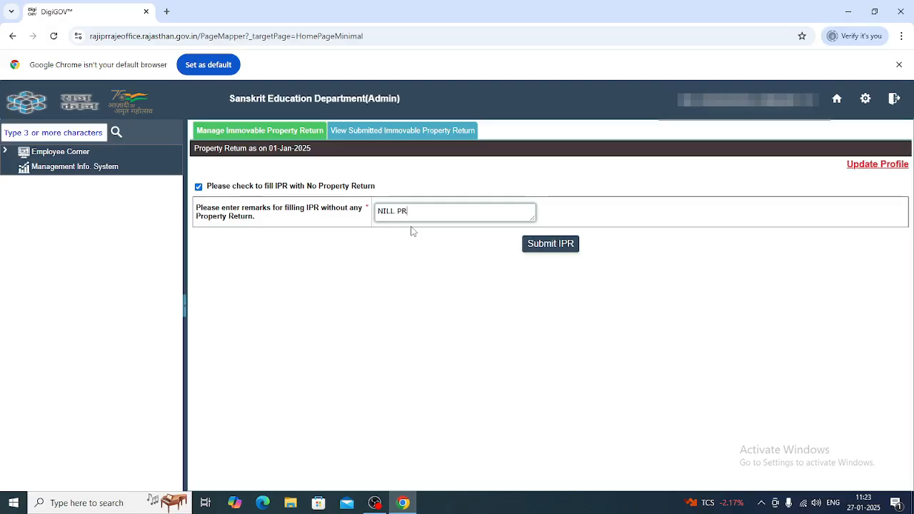
type("OPERTY")
left_click(567, 249)
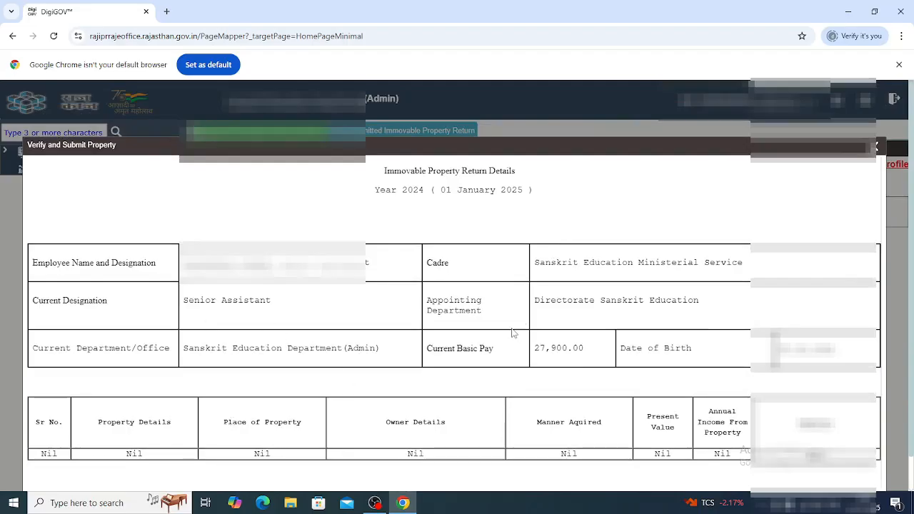
Step: Review the Nil verification preview, close it, and reload the return page
scroll(511, 333, "down", 2)
scroll(611, 392, "down", 1)
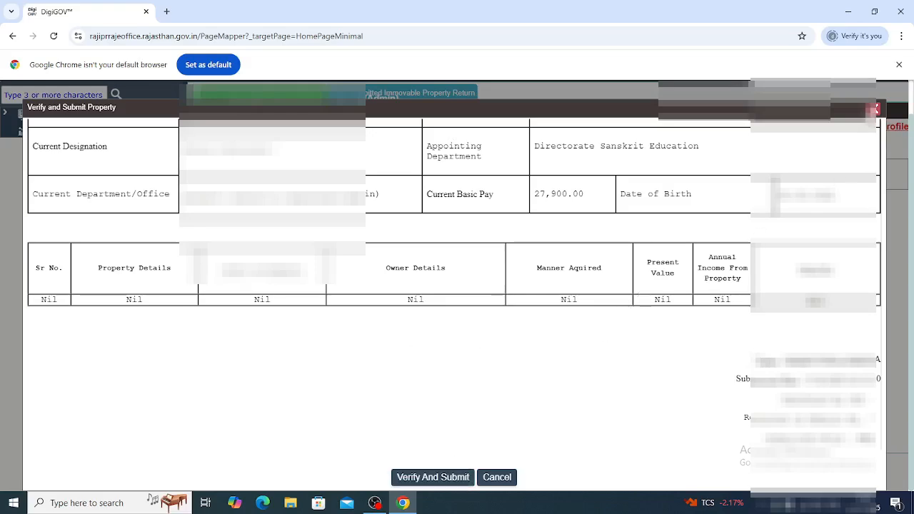
left_click(872, 109)
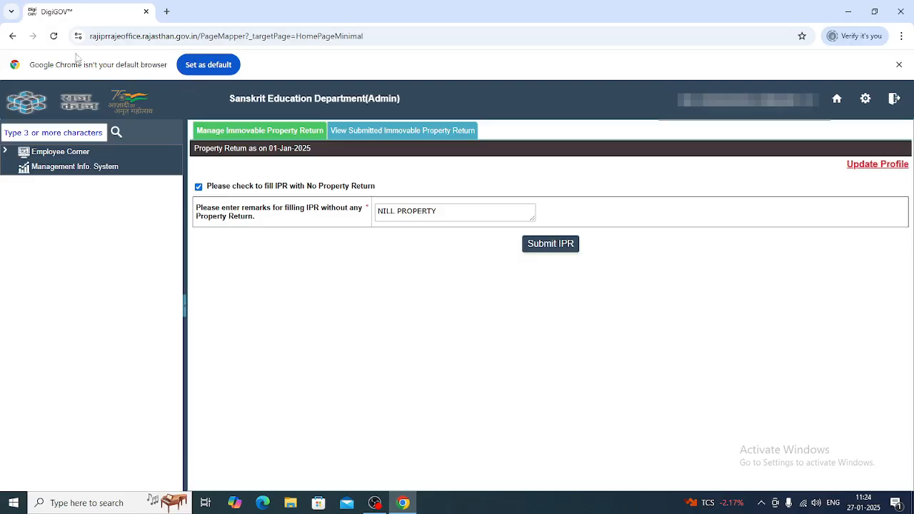
left_click(54, 36)
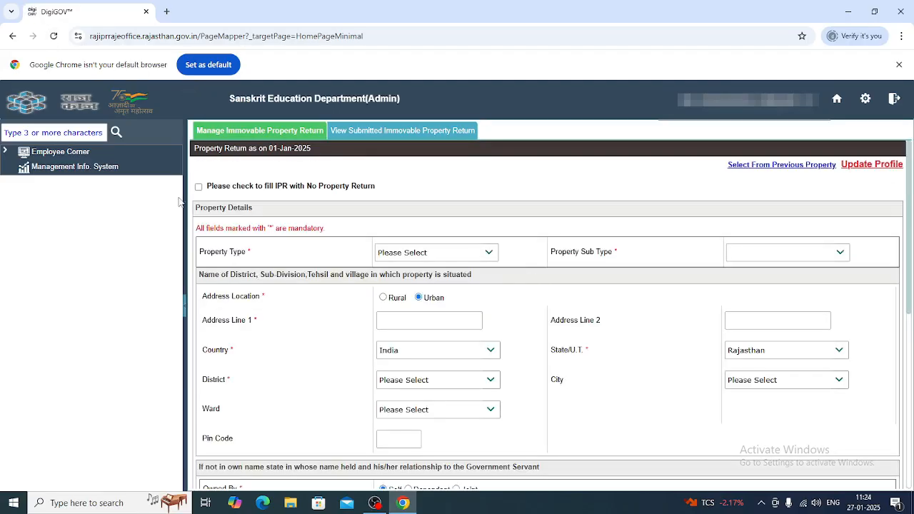
Step: View the previous property returns, showing only a Nil 2024 entry, then close the list
left_click_drag(208, 187, 417, 196)
left_click(416, 196)
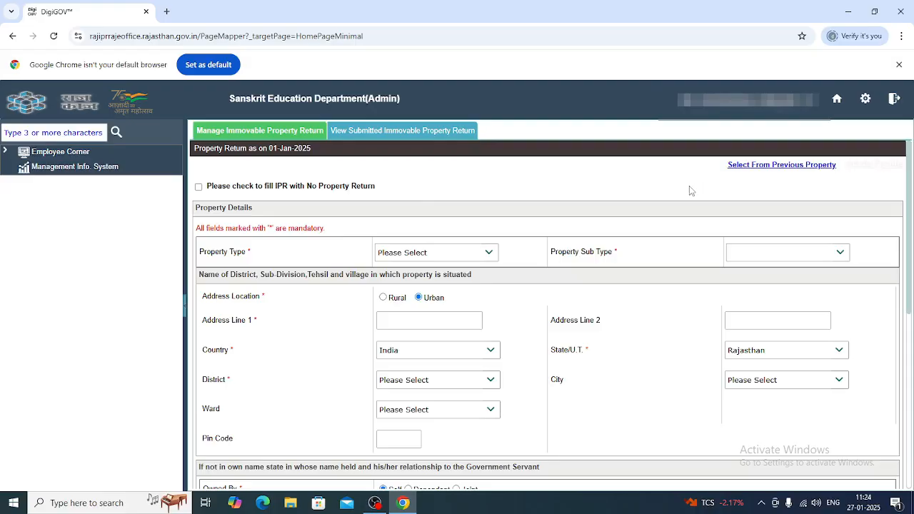
left_click(763, 169)
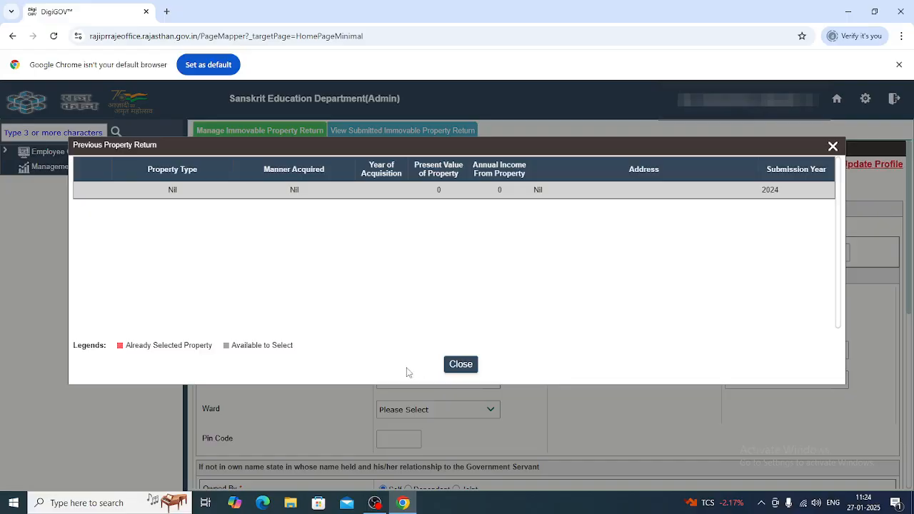
left_click(460, 366)
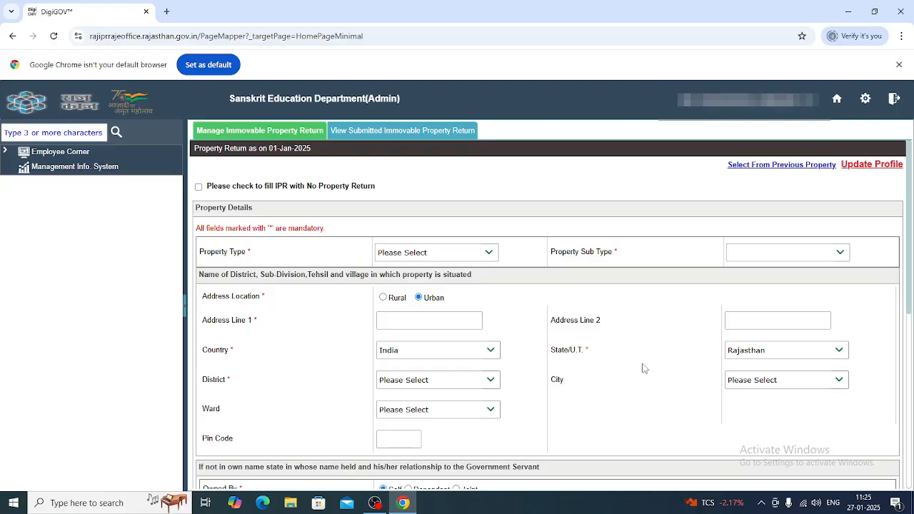
scroll(640, 367, "down", 1)
Step: Set property type to Residential and sub type to Apartment / Flat / Villa
scroll(499, 211, "down", 1)
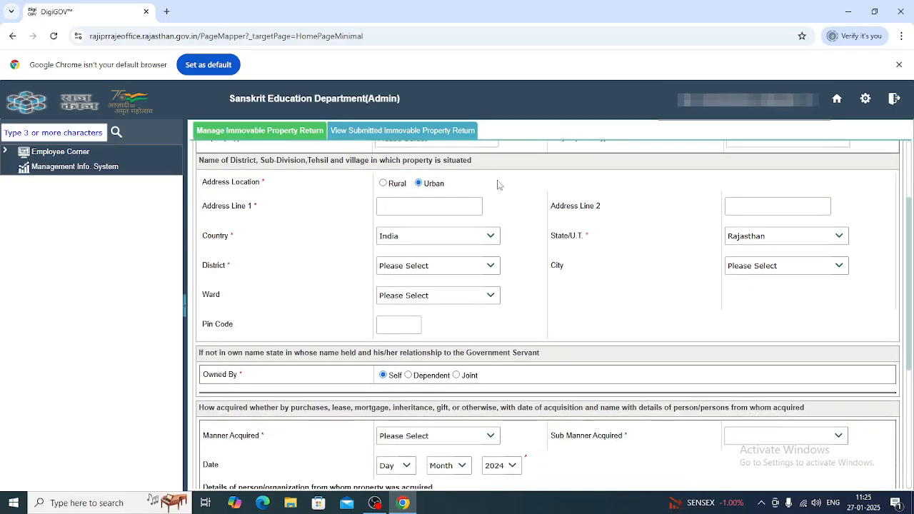
scroll(493, 200, "up", 1)
left_click(489, 196)
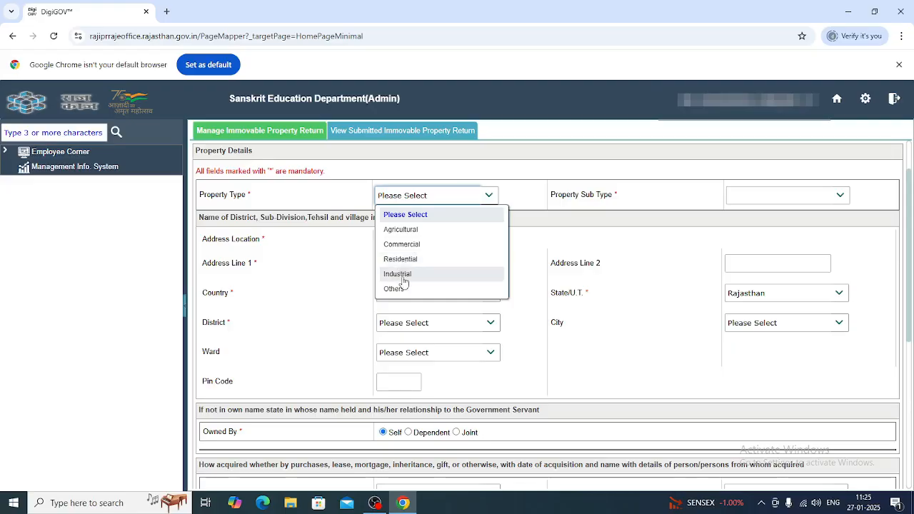
left_click(401, 261)
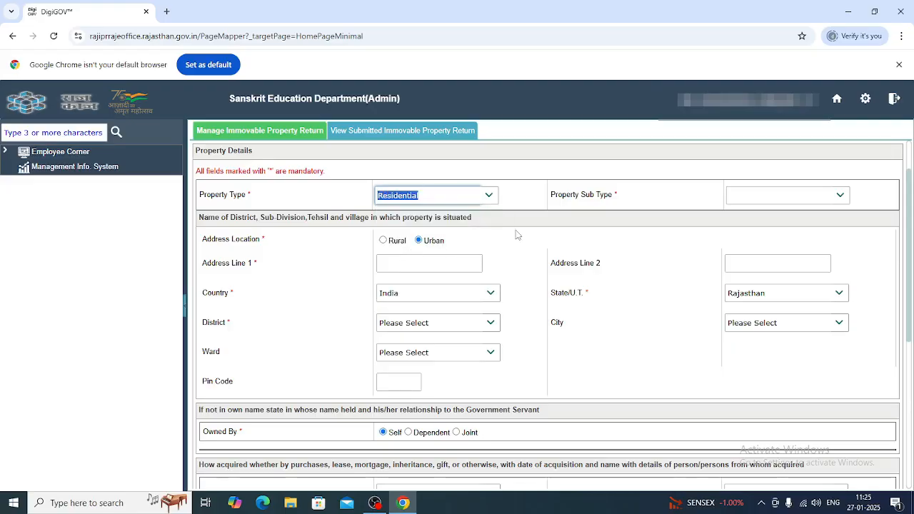
left_click(743, 195)
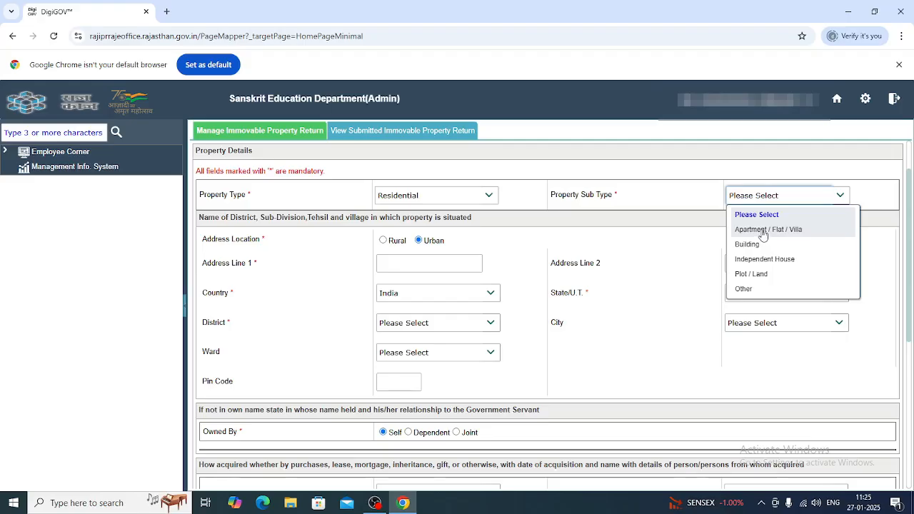
left_click(760, 229)
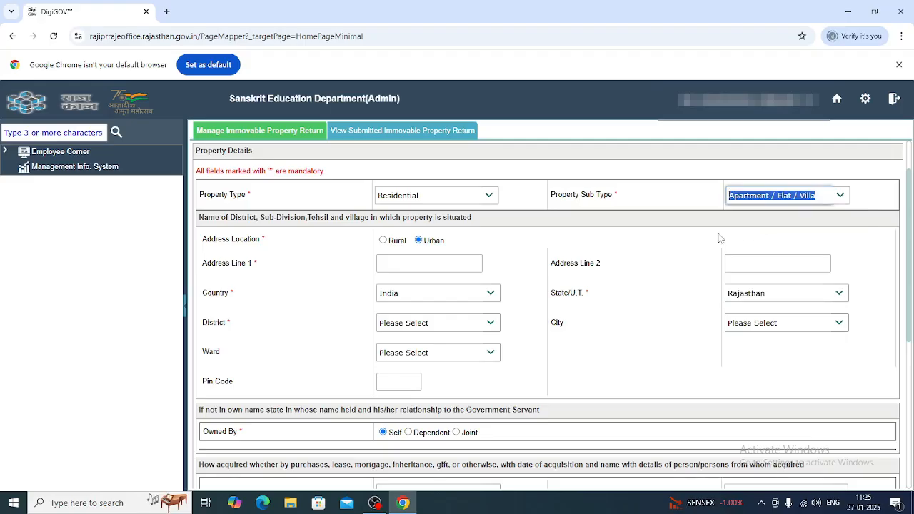
Step: Fill Address Line 1 and Address Line 2 with placeholder text
left_click(396, 266)
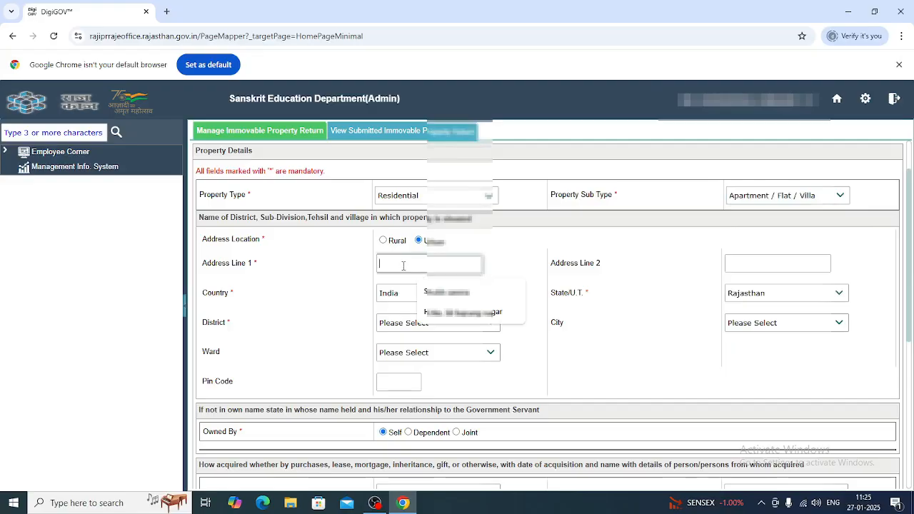
type("AA")
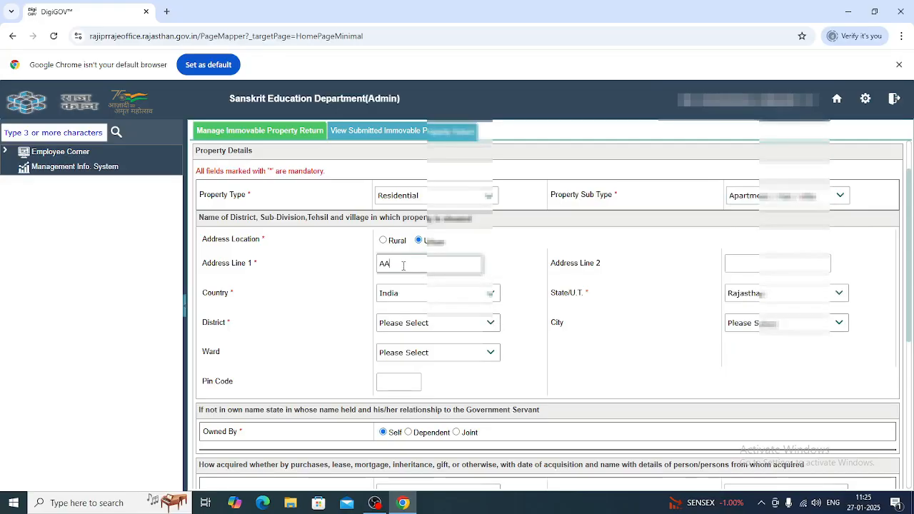
left_click(734, 270)
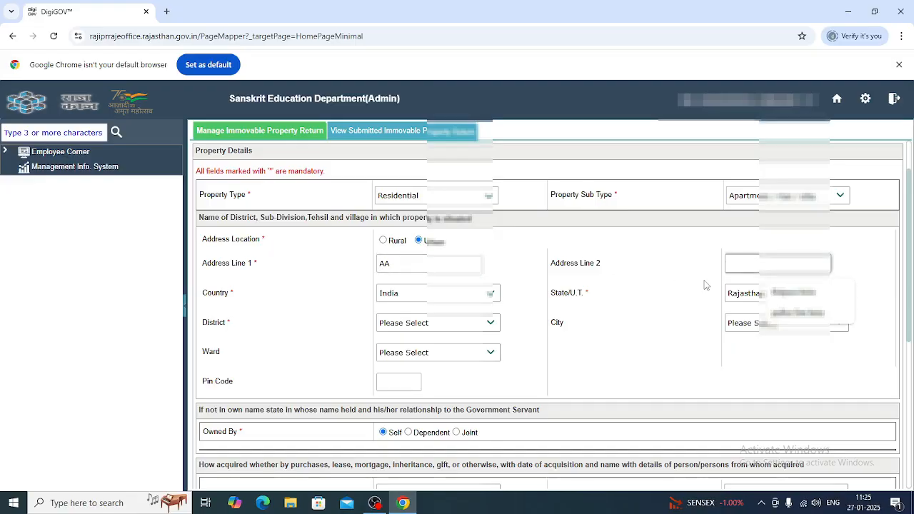
type("AA")
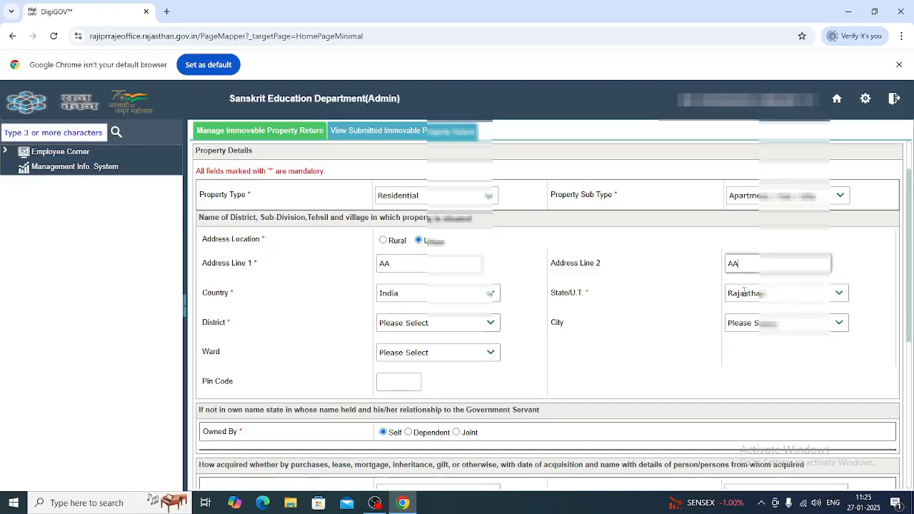
Step: Choose District Kota and City Kanwas, then enter the property's pin code
left_click(484, 323)
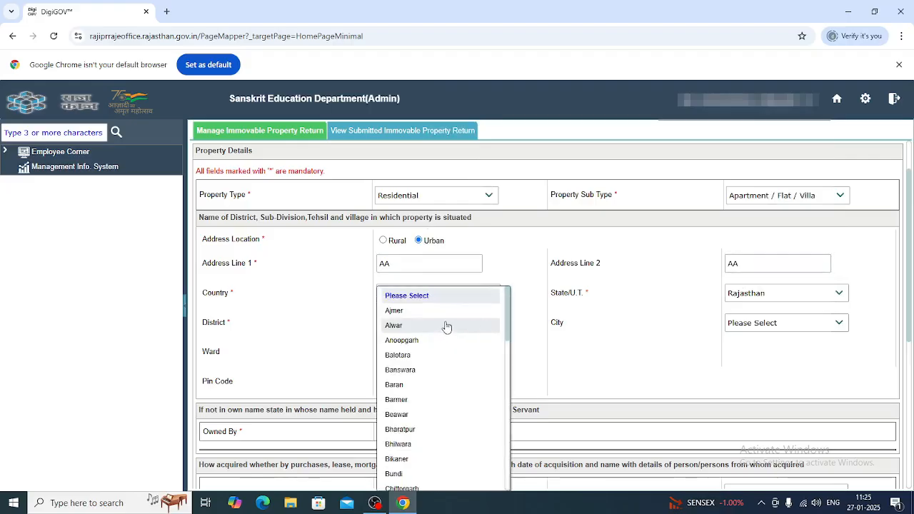
left_click(442, 358)
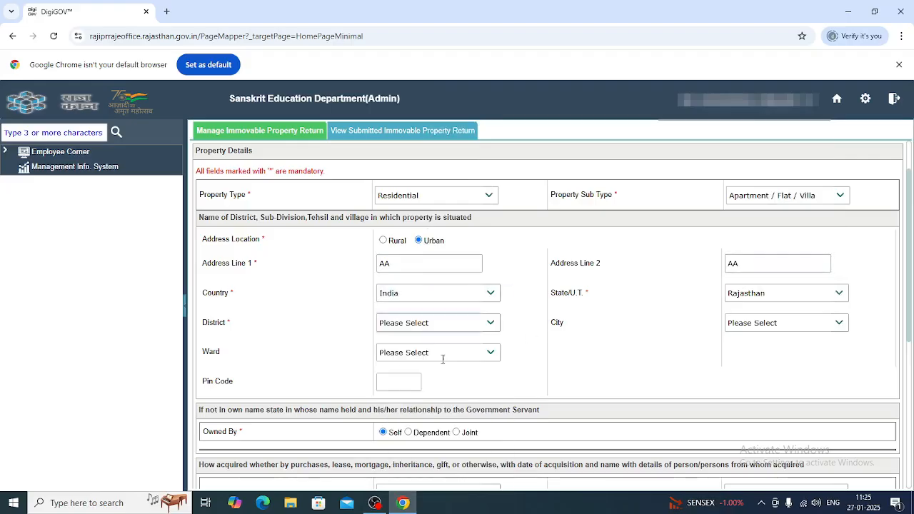
left_click(490, 322)
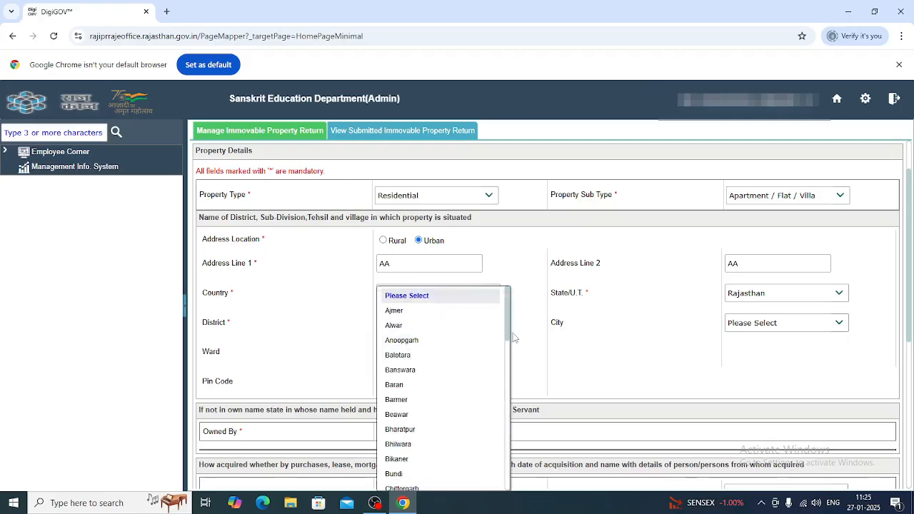
left_click_drag(514, 337, 520, 428)
left_click(411, 420)
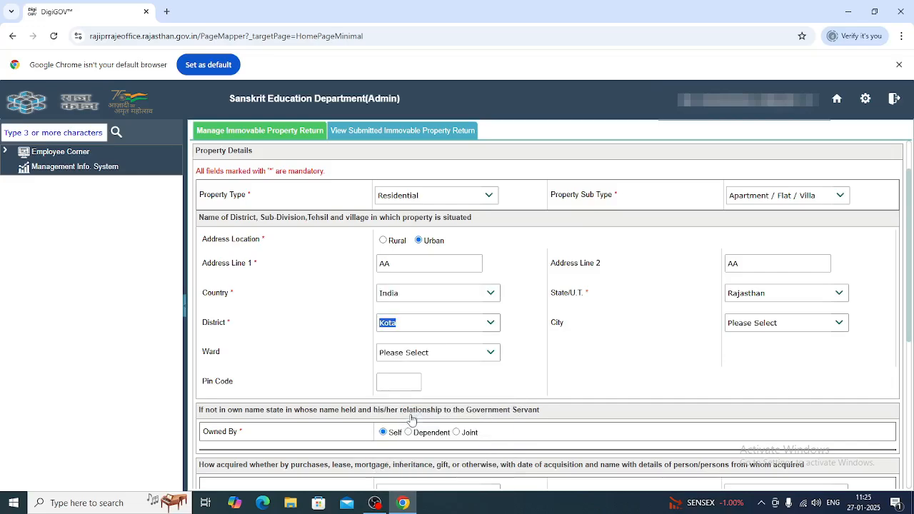
left_click(840, 324)
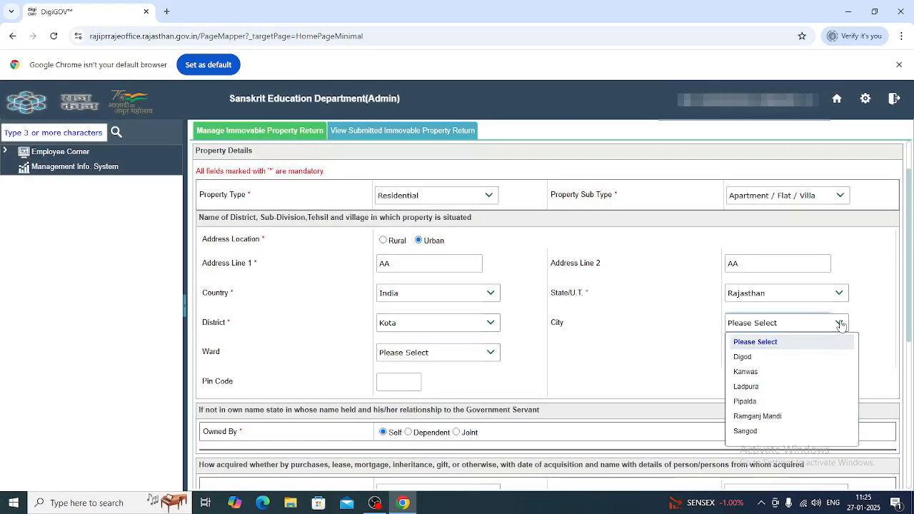
left_click(751, 372)
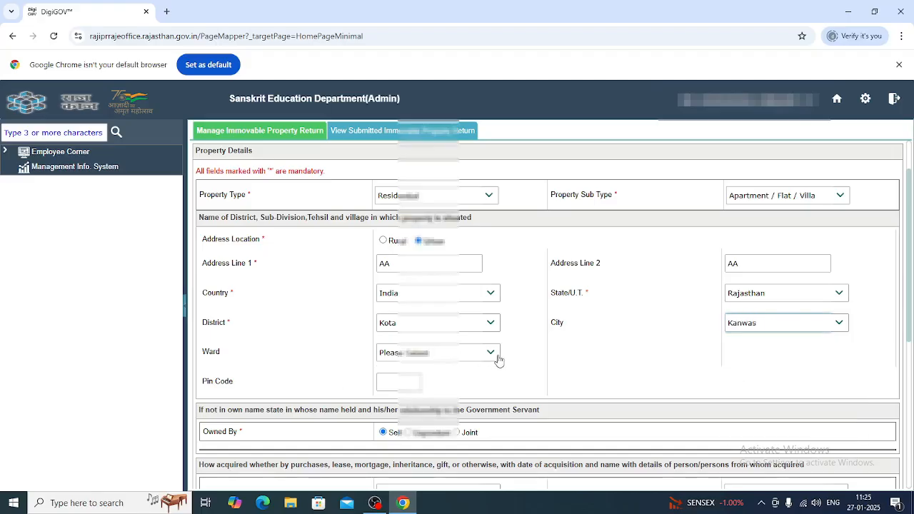
left_click(490, 352)
left_click(455, 370)
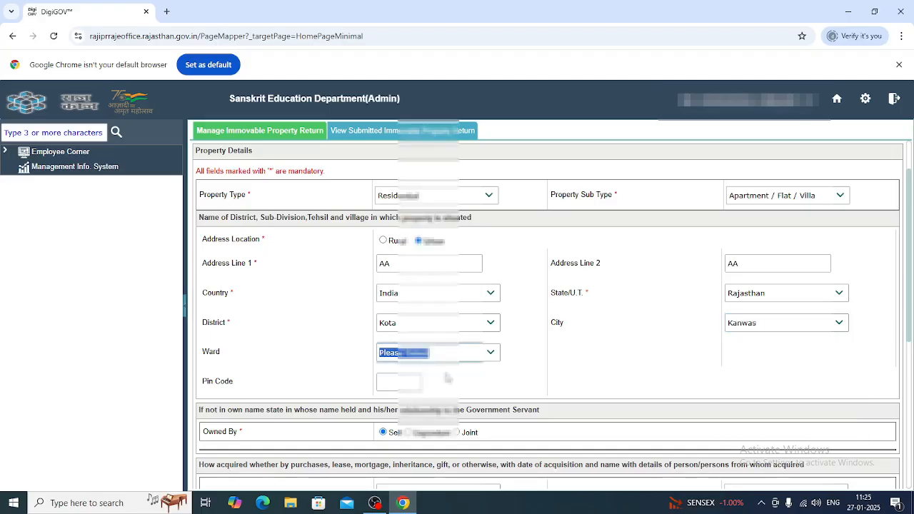
left_click(380, 381)
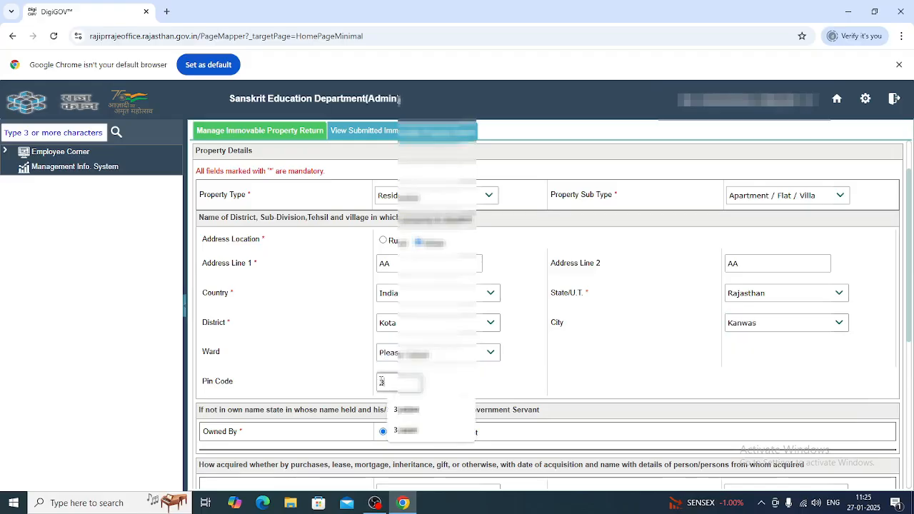
type("323")
key("BackSpace")
type("4000")
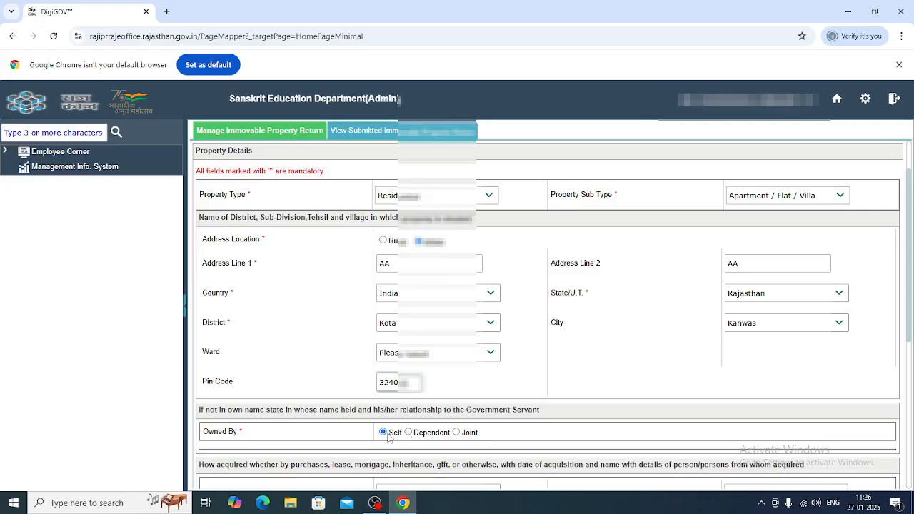
left_click(457, 434)
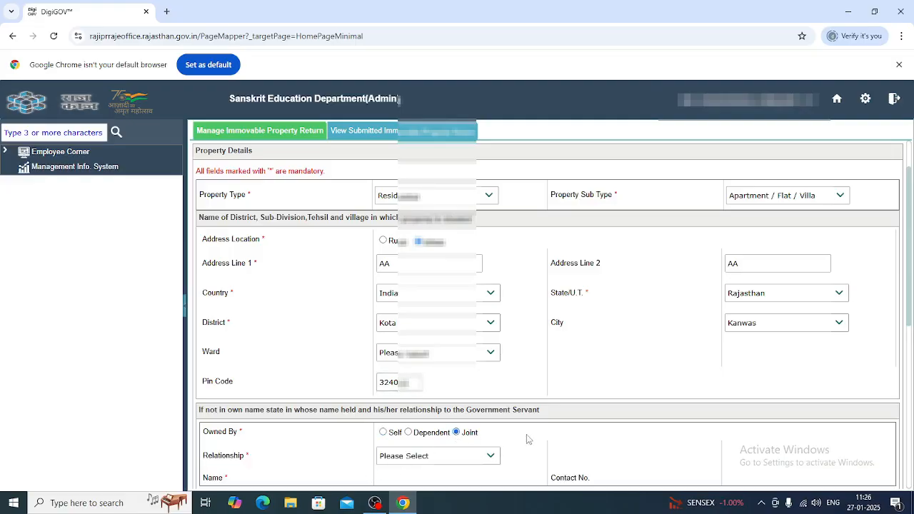
left_click(490, 455)
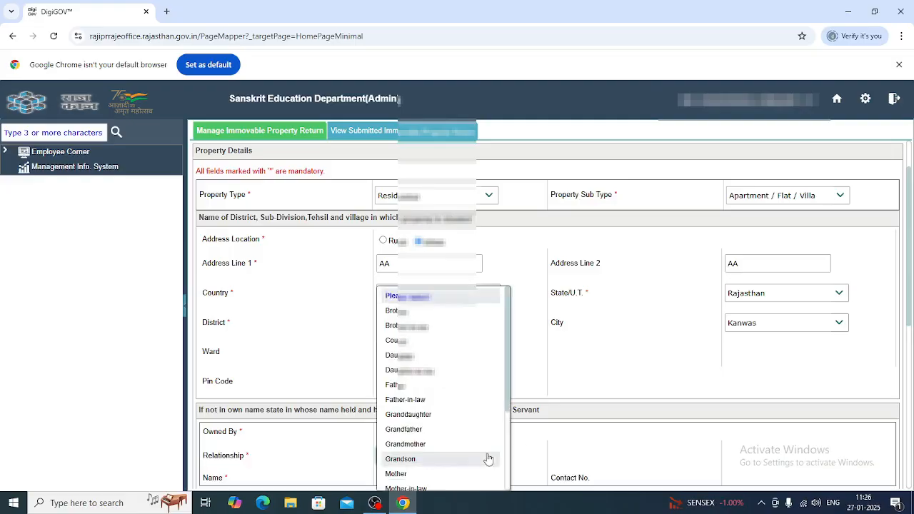
left_click(627, 439)
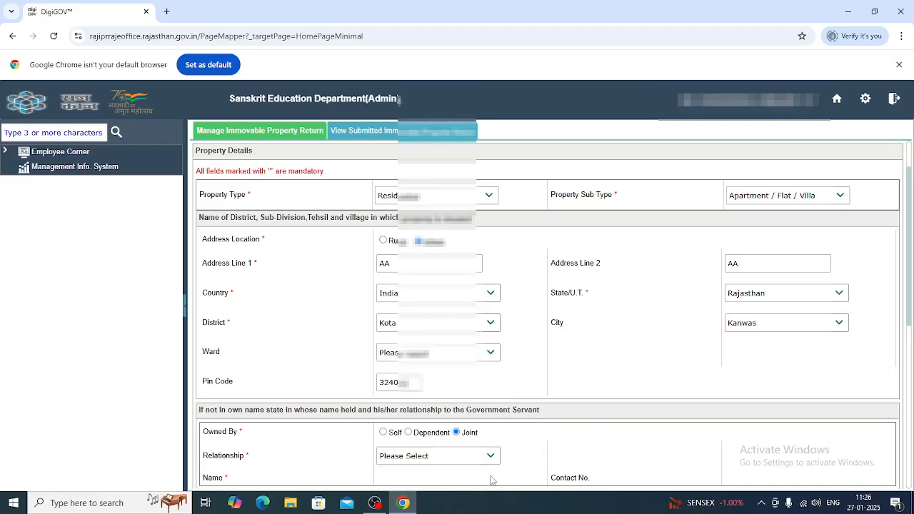
left_click(384, 433)
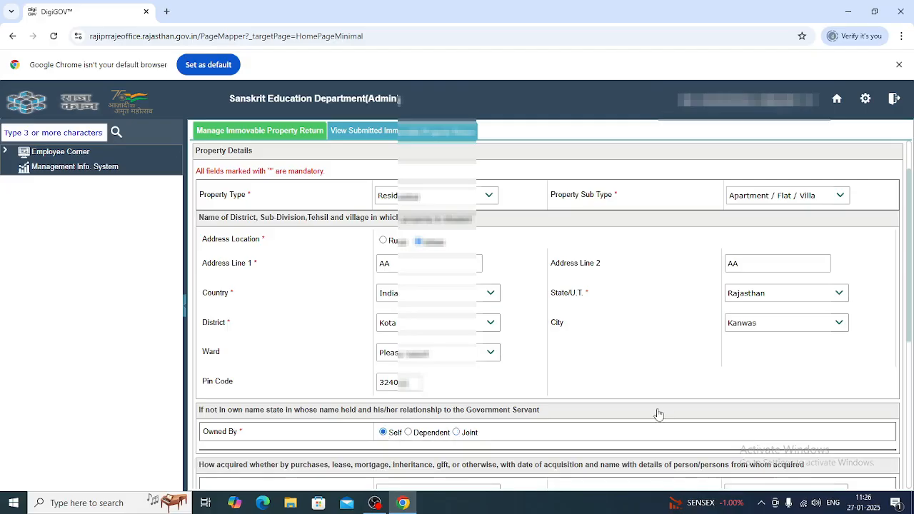
Step: Set the acquisition manner to Purchase with sub manner Loan
scroll(654, 414, "down", 4)
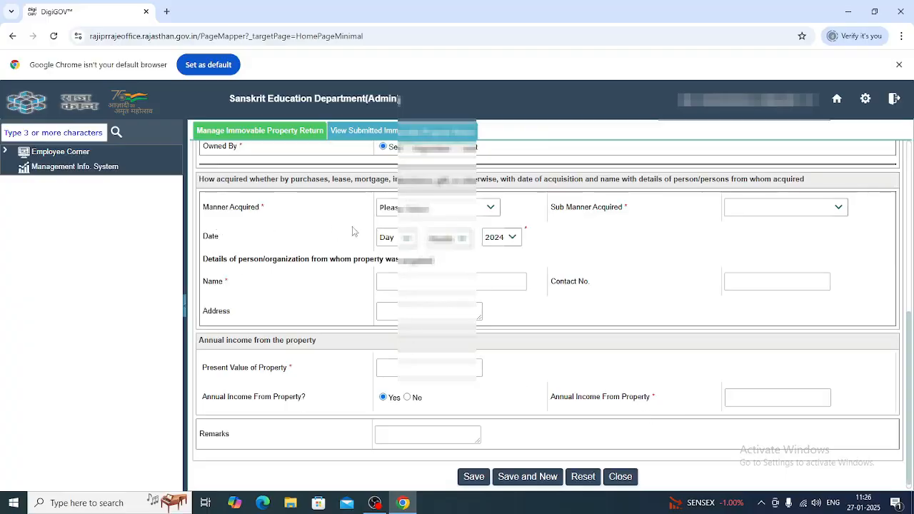
left_click(489, 207)
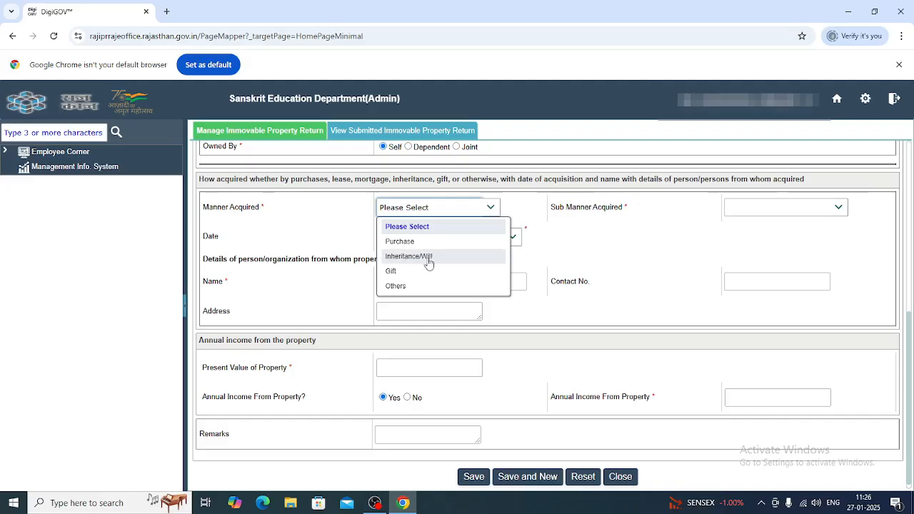
left_click(403, 241)
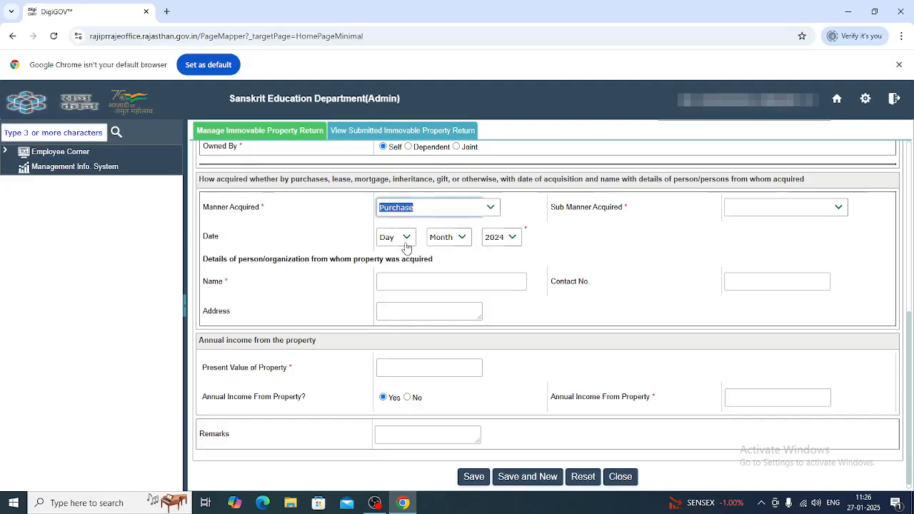
left_click(834, 207)
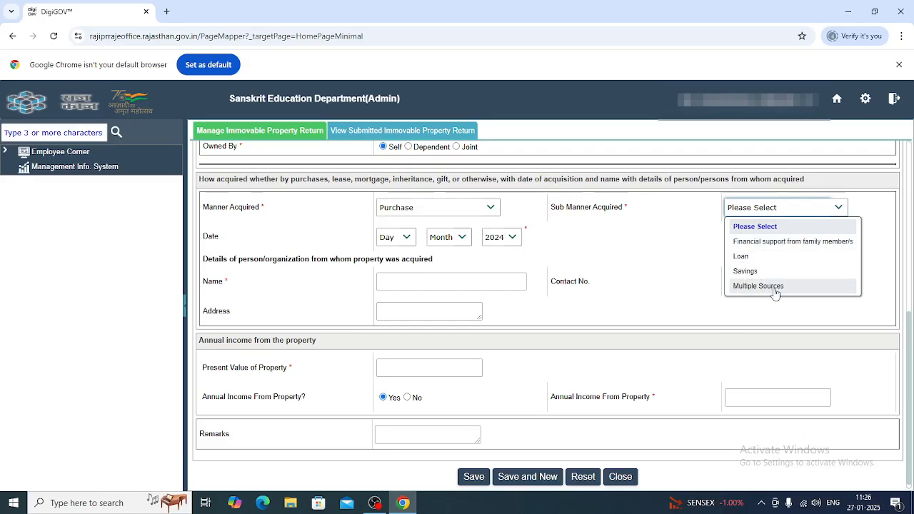
left_click(743, 256)
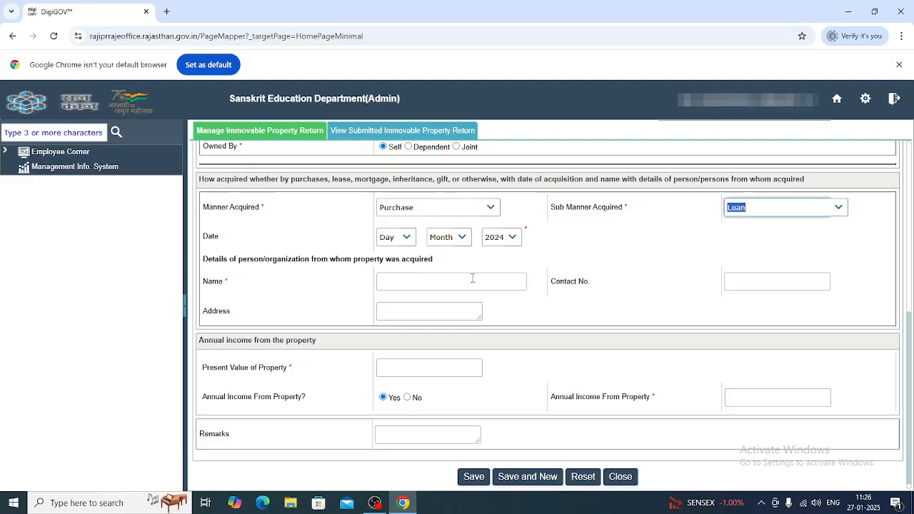
Step: Set the acquisition date to 4 Mar 2023
left_click(411, 241)
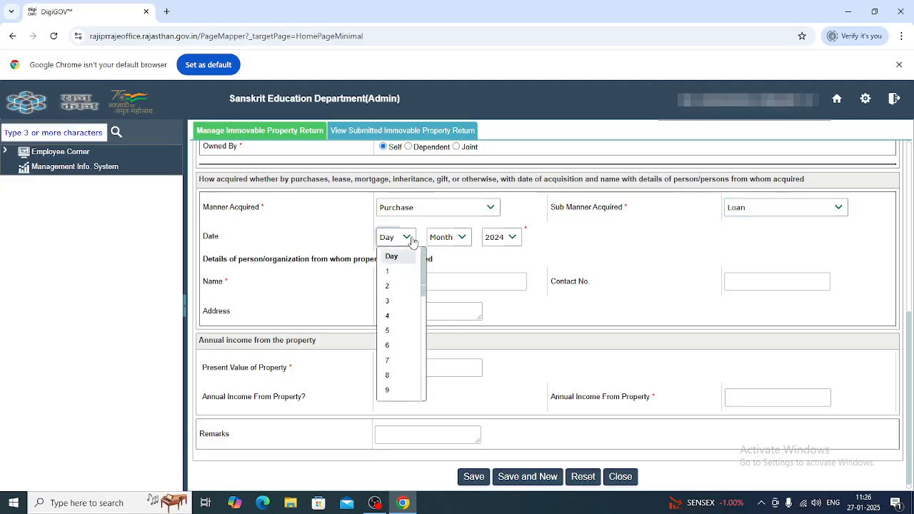
left_click(393, 316)
left_click(461, 238)
left_click(450, 306)
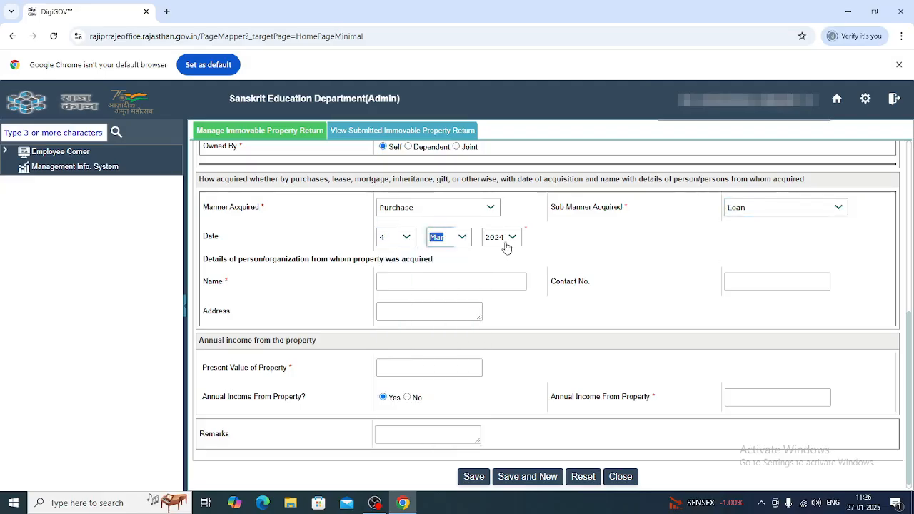
left_click(503, 238)
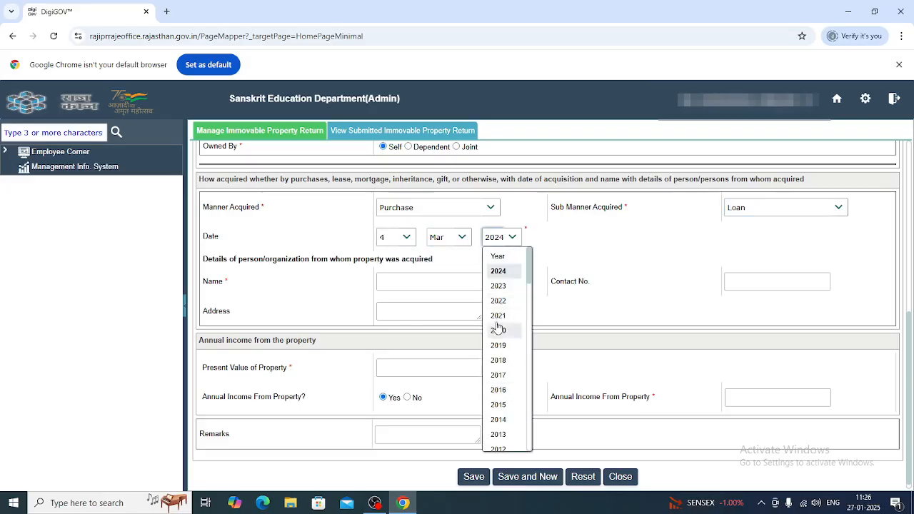
left_click(498, 285)
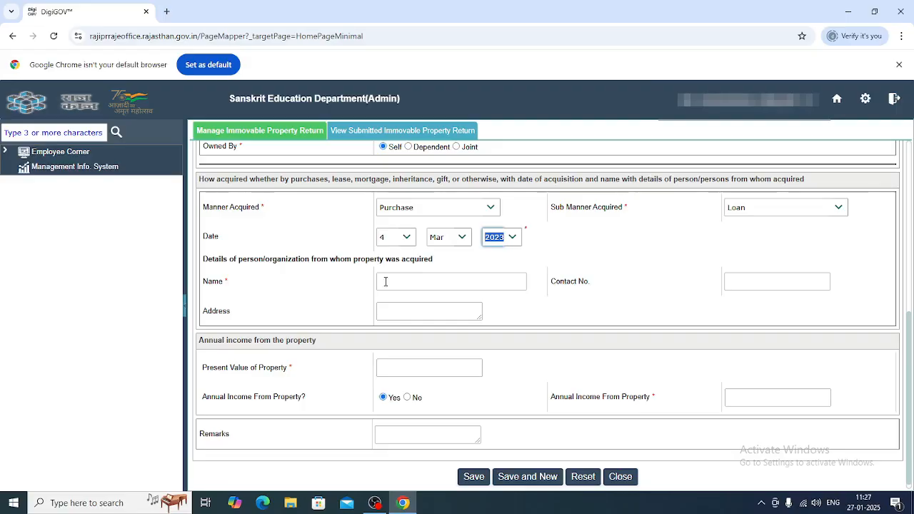
Step: Enter the seller's name, contact number and address
left_click(390, 282)
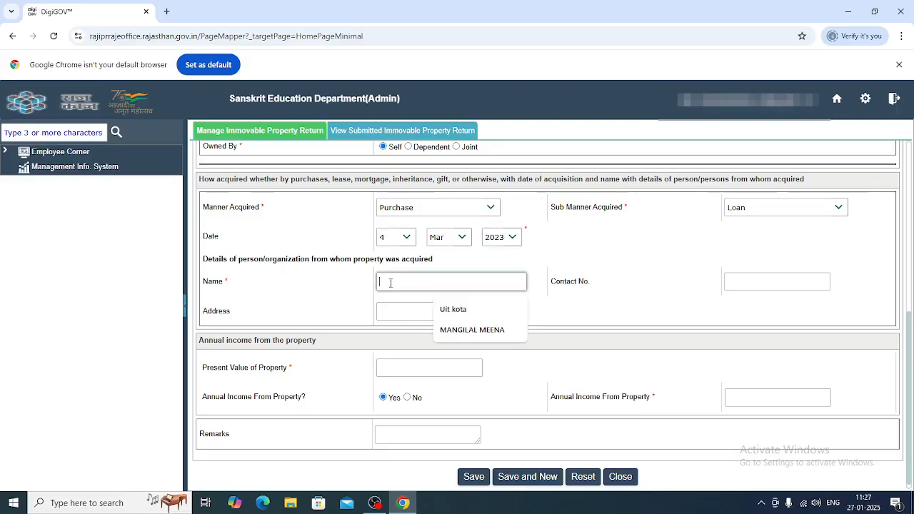
type("a")
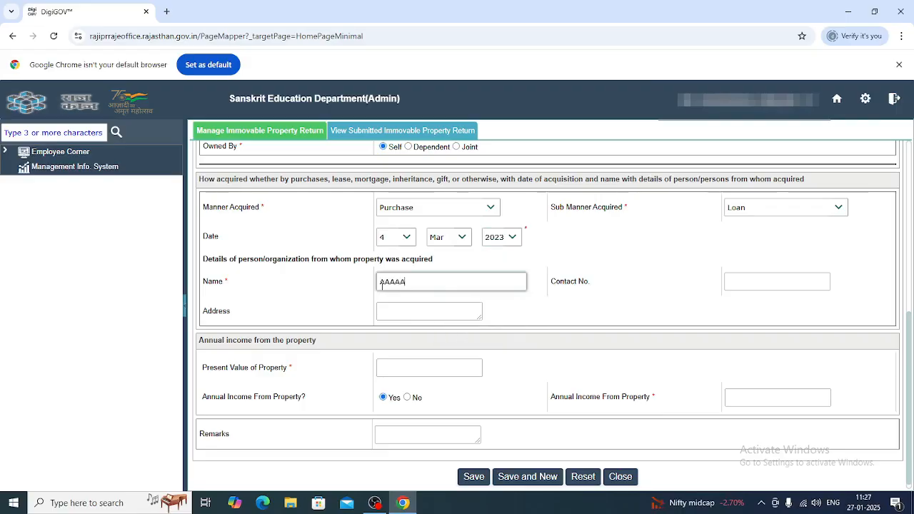
left_click(750, 280)
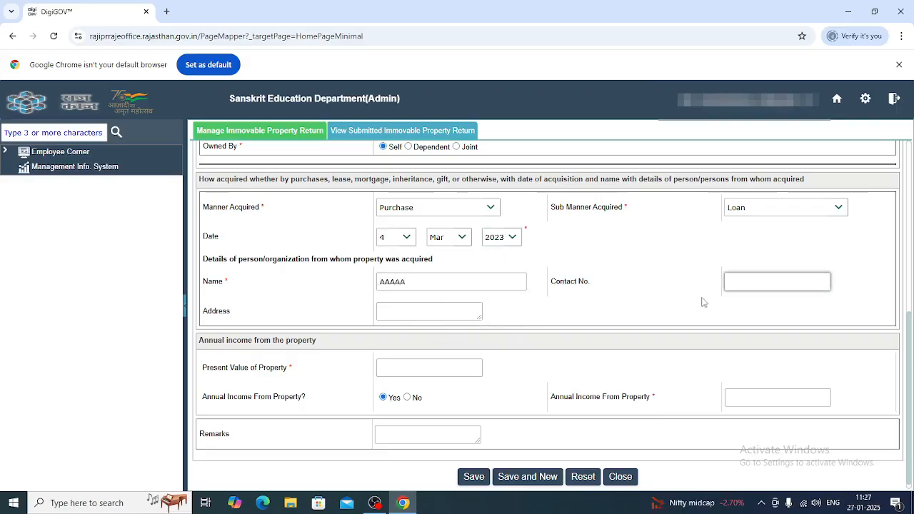
type("9999999999")
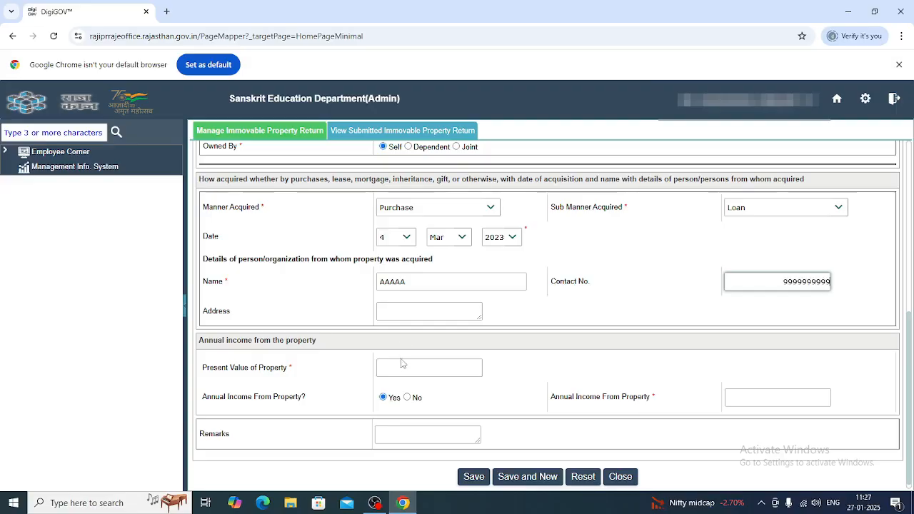
left_click(425, 314)
type("999999999999999")
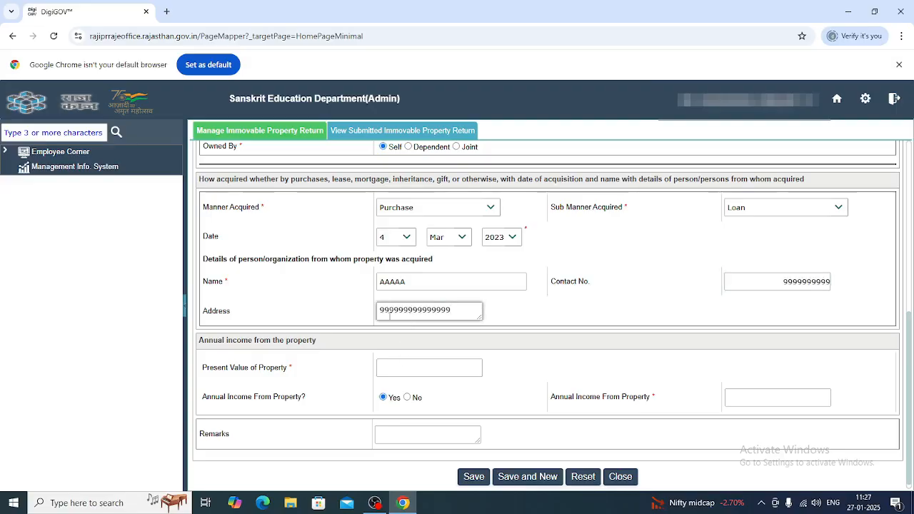
Step: Set present value to 28,00,000 and annual income to No, then start the remarks
left_click(392, 366)
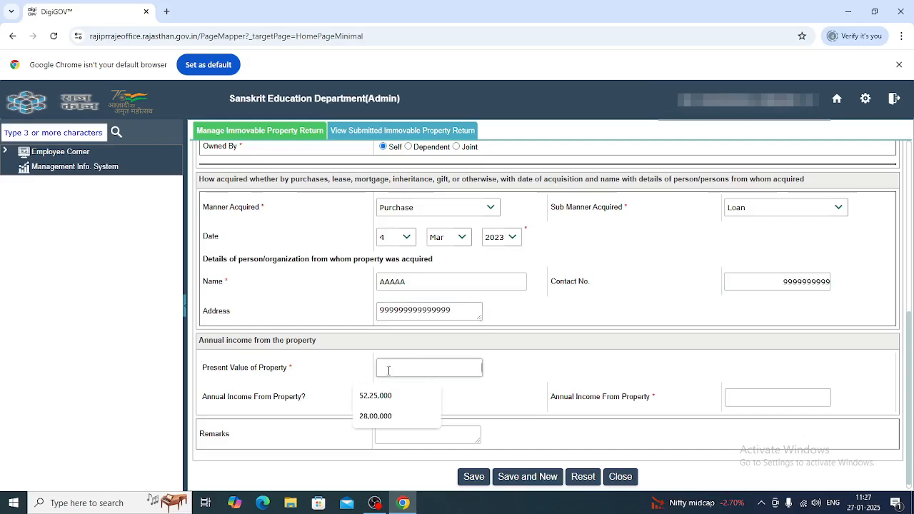
left_click(375, 416)
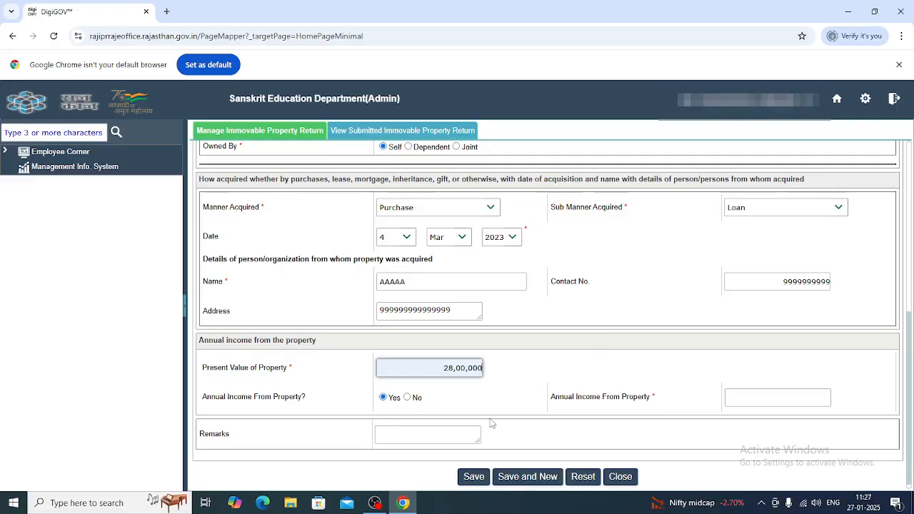
left_click(766, 397)
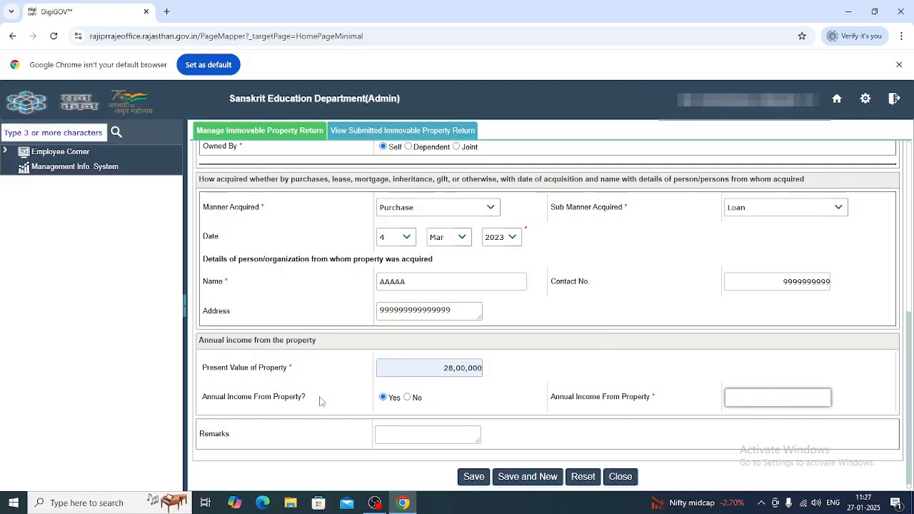
left_click(409, 398)
left_click(402, 431)
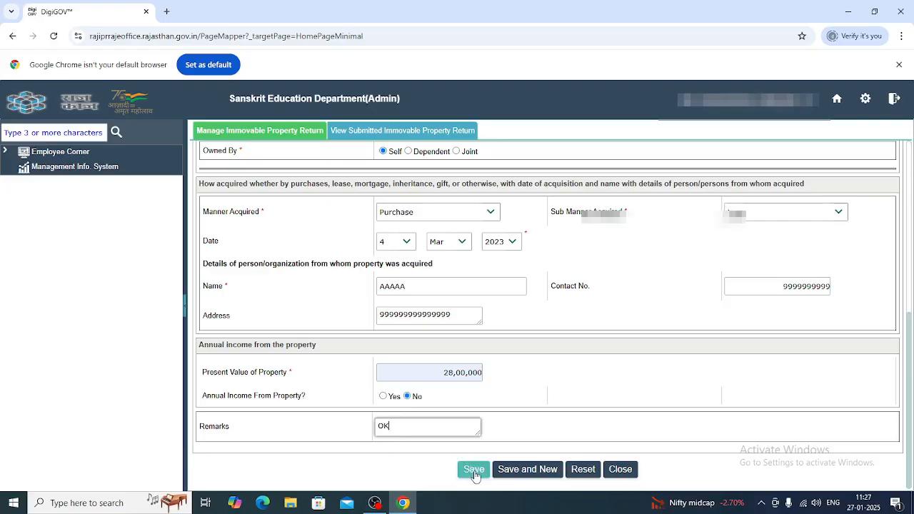
Step: Save the flat entry and select it in the property list
left_click(474, 469)
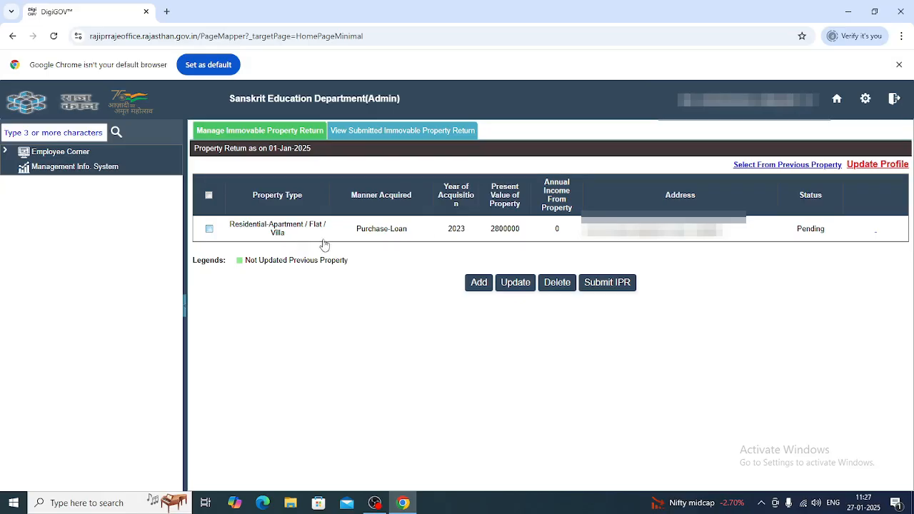
left_click(209, 195)
Step: Preview the Year 2024 return with the flat entry, then close the preview
left_click(612, 282)
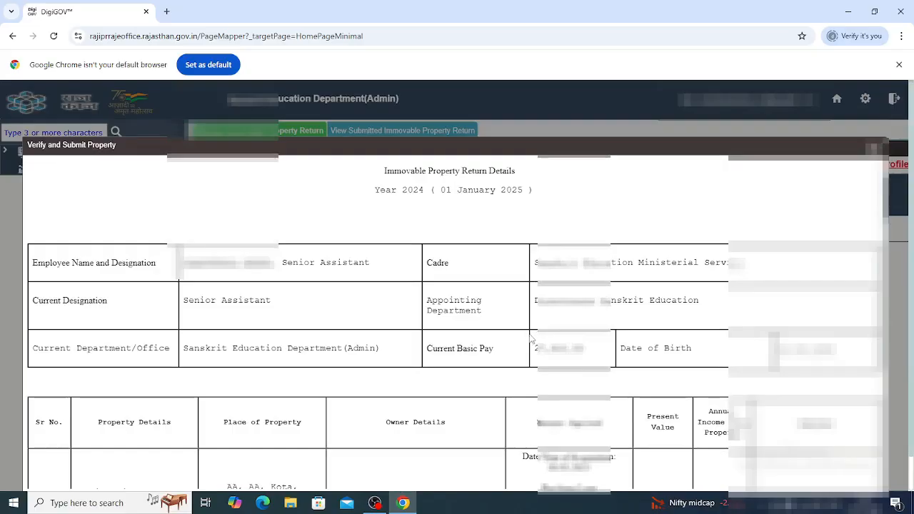
scroll(532, 339, "down", 5)
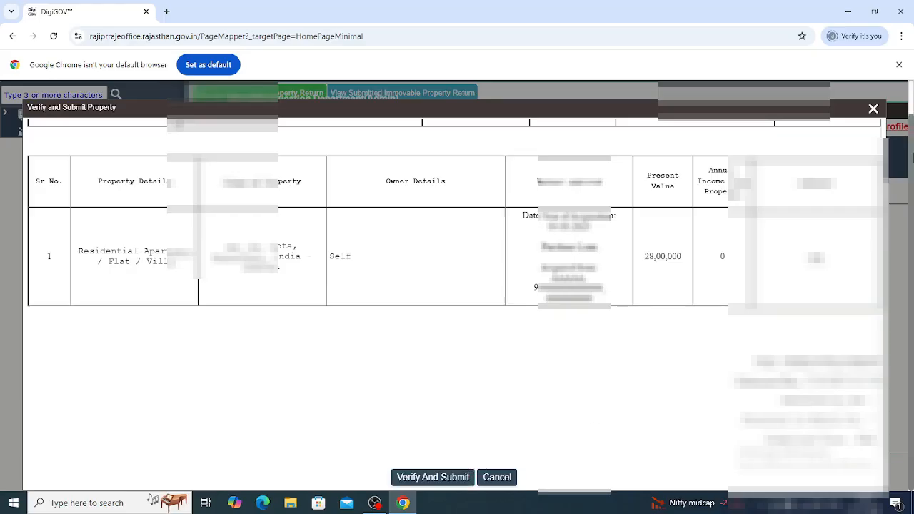
left_click(873, 108)
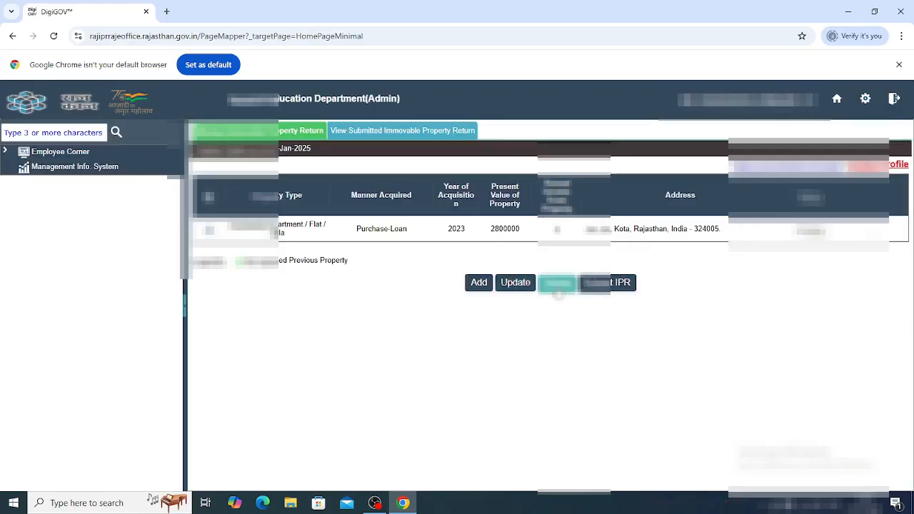
Step: Delete the saved flat, then submit a No Property return with reason NILL PROPERTY
left_click(557, 286)
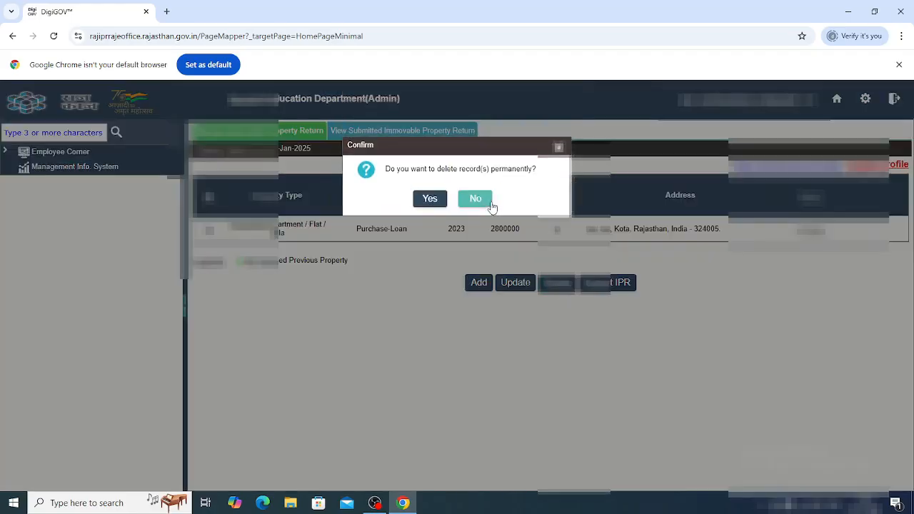
left_click(431, 200)
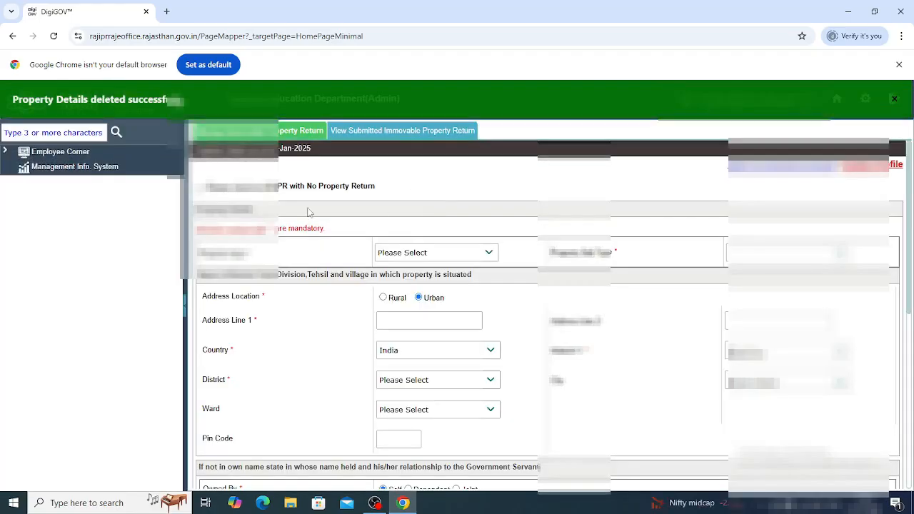
left_click(199, 188)
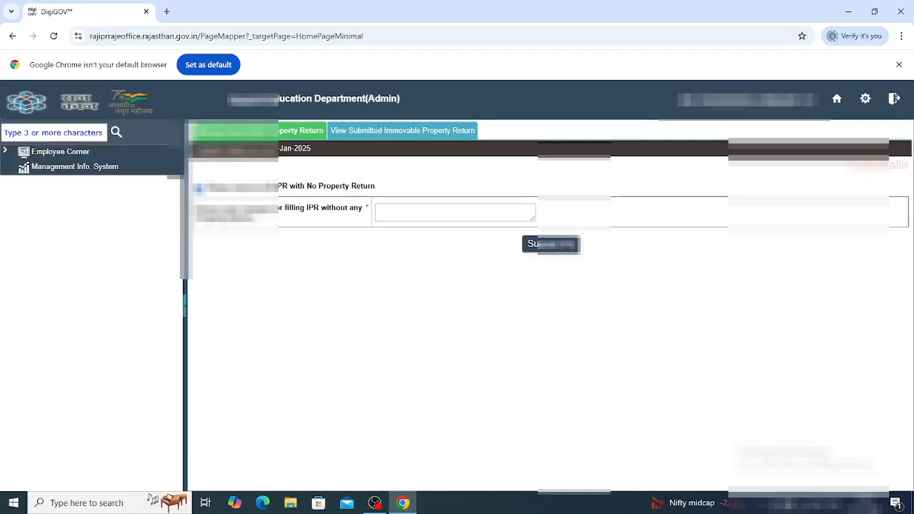
left_click(402, 212)
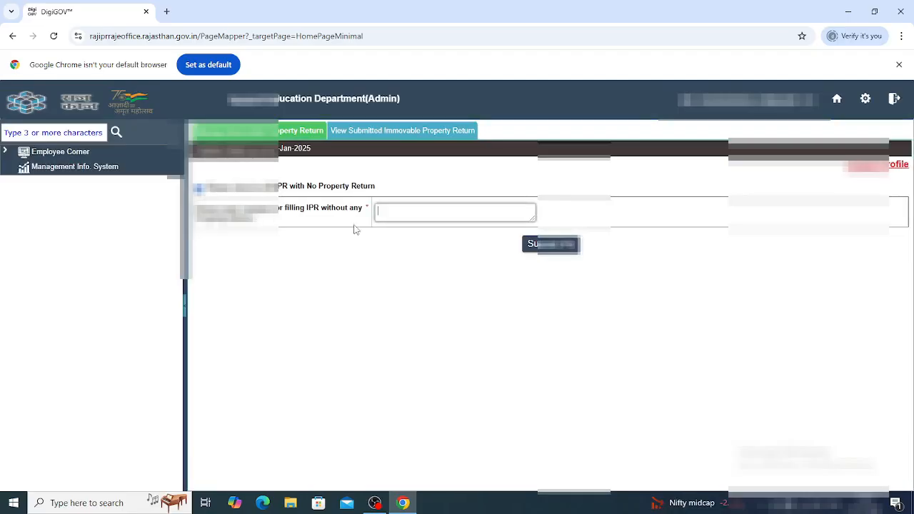
type("NILL PR")
type("OP")
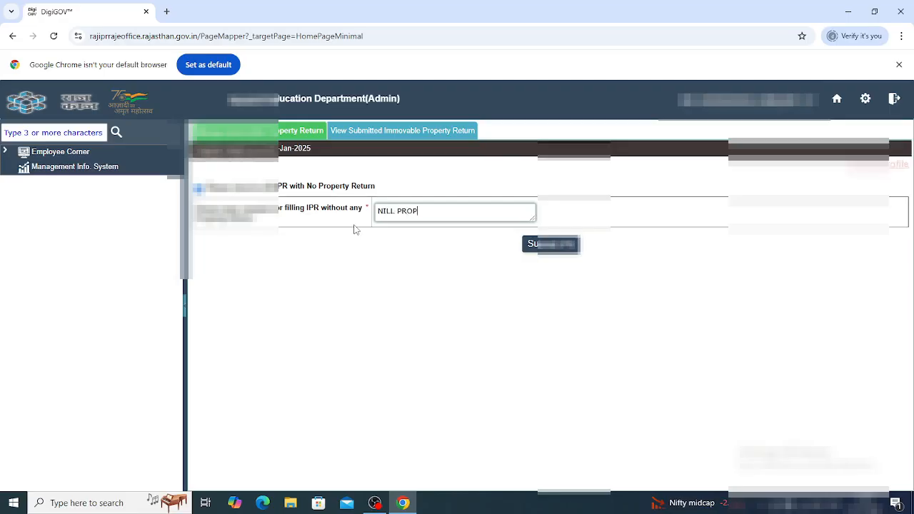
type("ERTY")
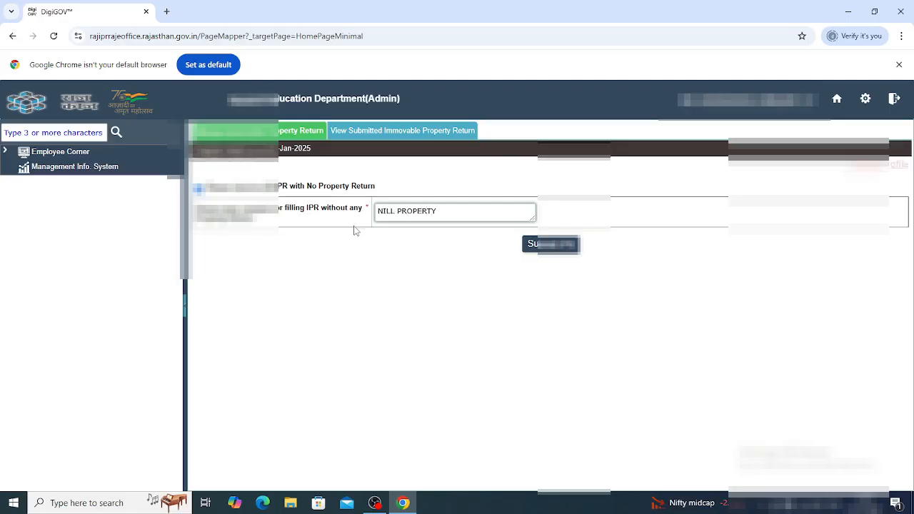
left_click(532, 250)
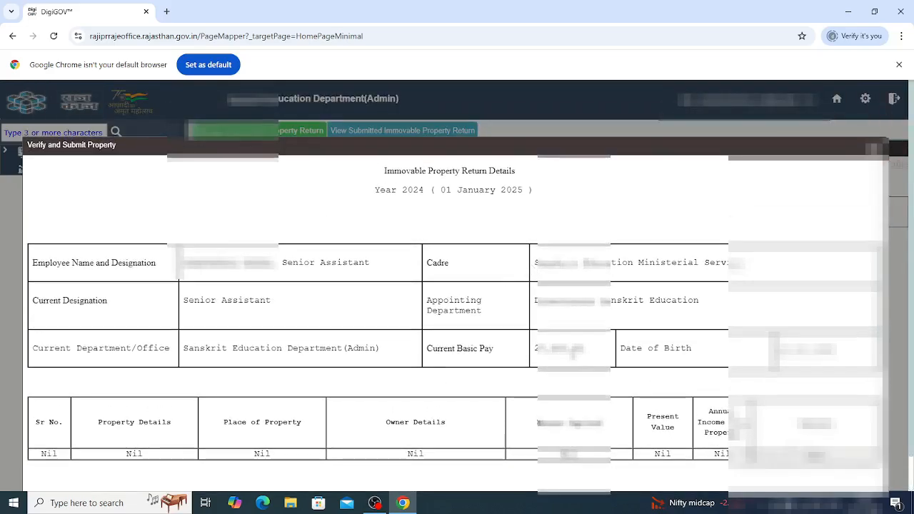
Step: Choose Verify And Submit for the Nil property return and accept the Confirm dialog with Yes
scroll(473, 450, "down", 5)
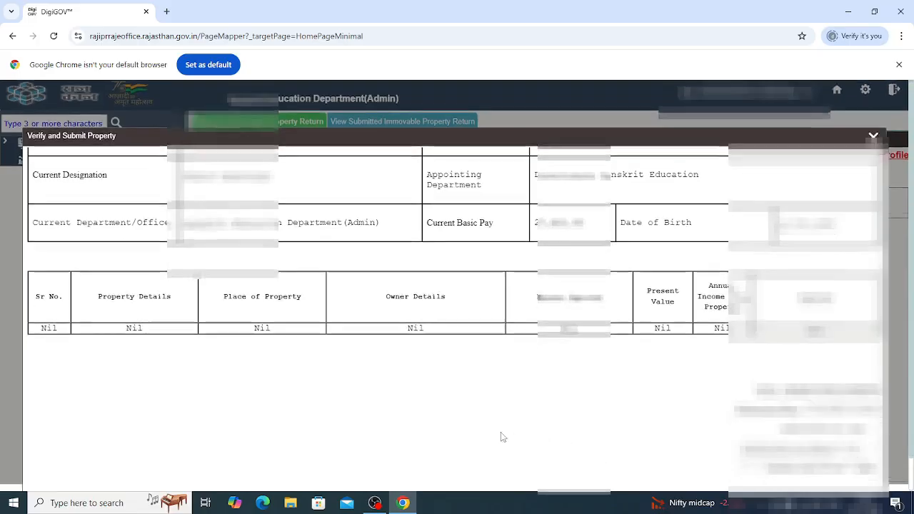
left_click(438, 480)
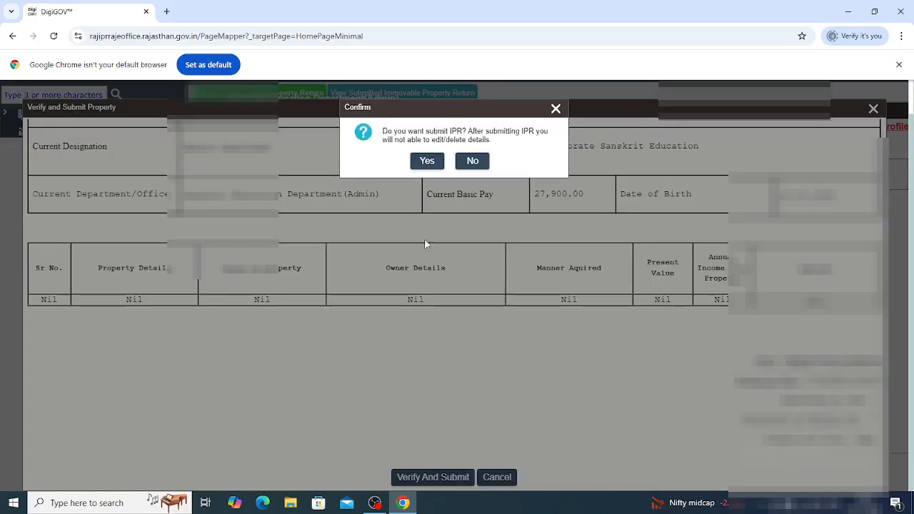
left_click(425, 162)
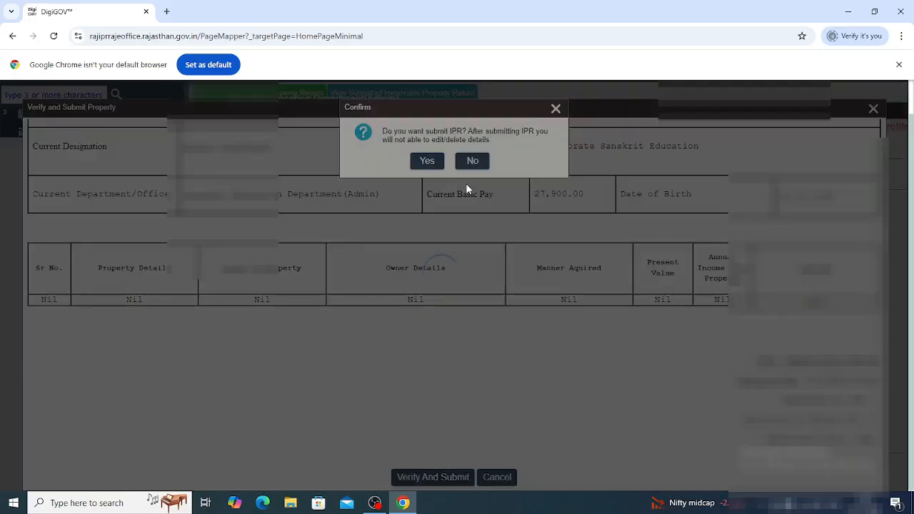